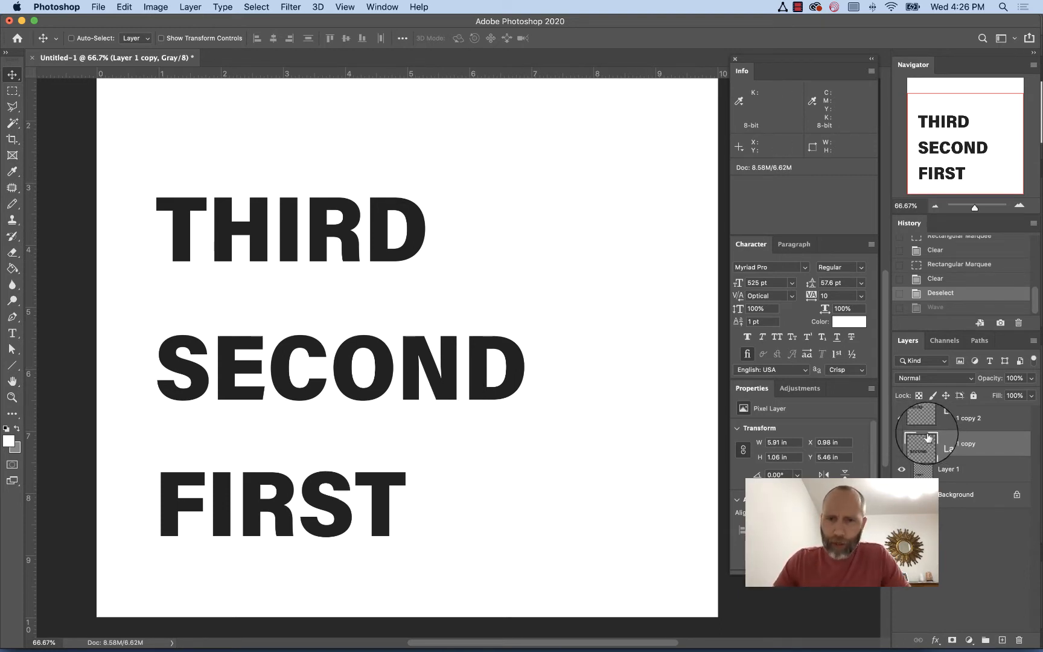
# Apply the Wave distortion to the FIRST text layer with 9 triangle-type generators and the other preset settings.
pyautogui.moveTo(426, 517)
pyautogui.mouseDown()
pyautogui.moveTo(403, 514)
pyautogui.moveTo(389, 483)
pyautogui.moveTo(360, 350)
pyautogui.moveTo(411, 495)
pyautogui.moveTo(370, 483)
pyautogui.moveTo(372, 468)
pyautogui.moveTo(356, 495)
pyautogui.moveTo(345, 327)
pyautogui.moveTo(300, 530)
pyautogui.moveTo(288, 525)
pyautogui.mouseUp()
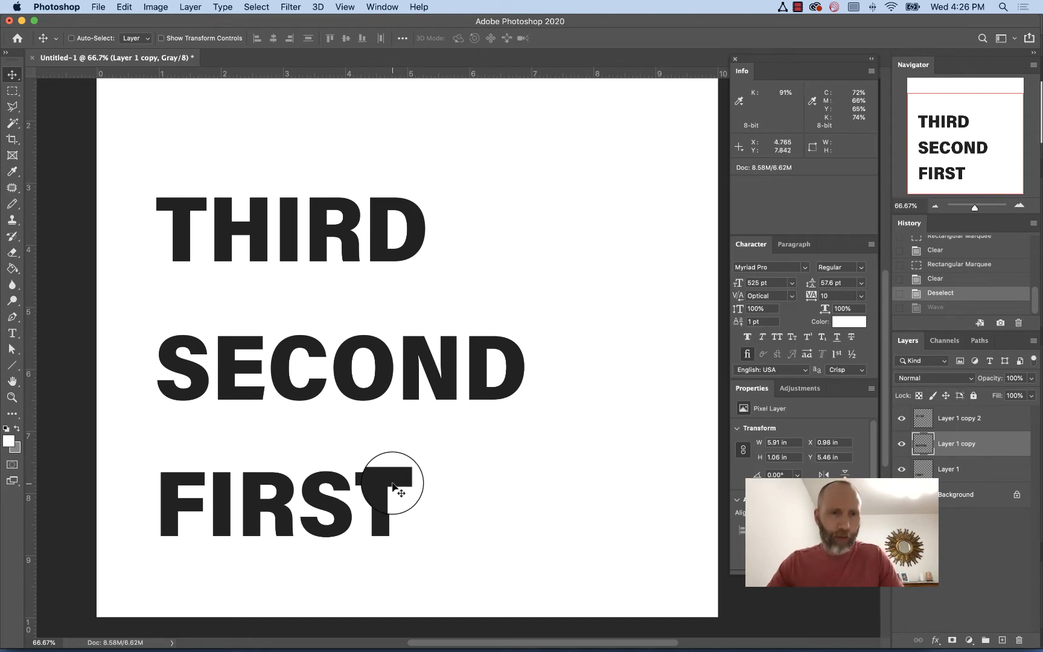
pyautogui.click(972, 469)
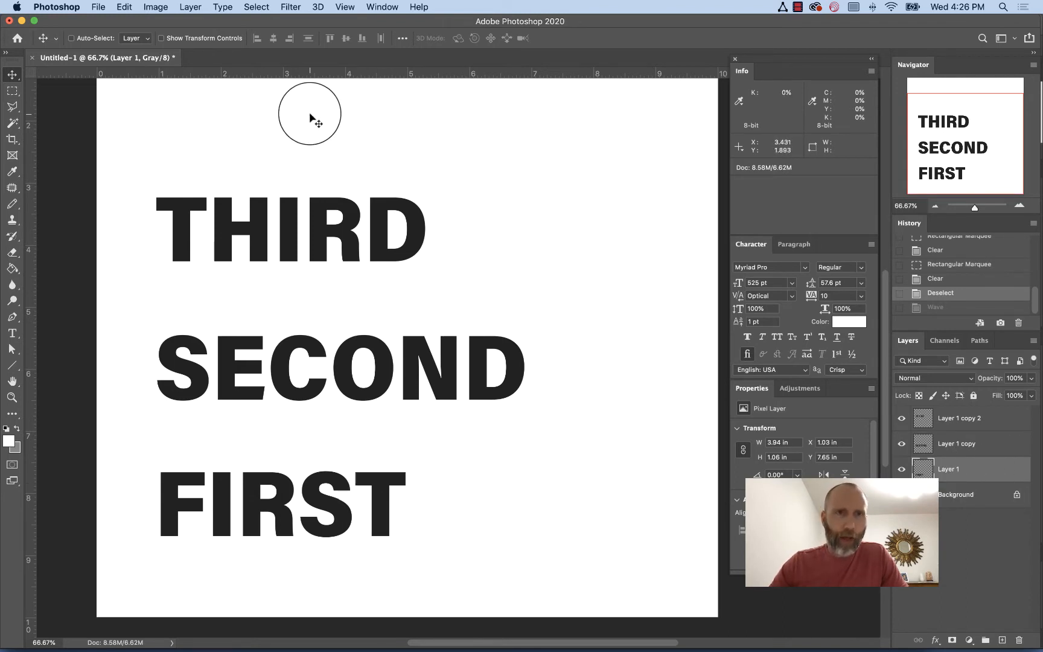
pyautogui.click(290, 8)
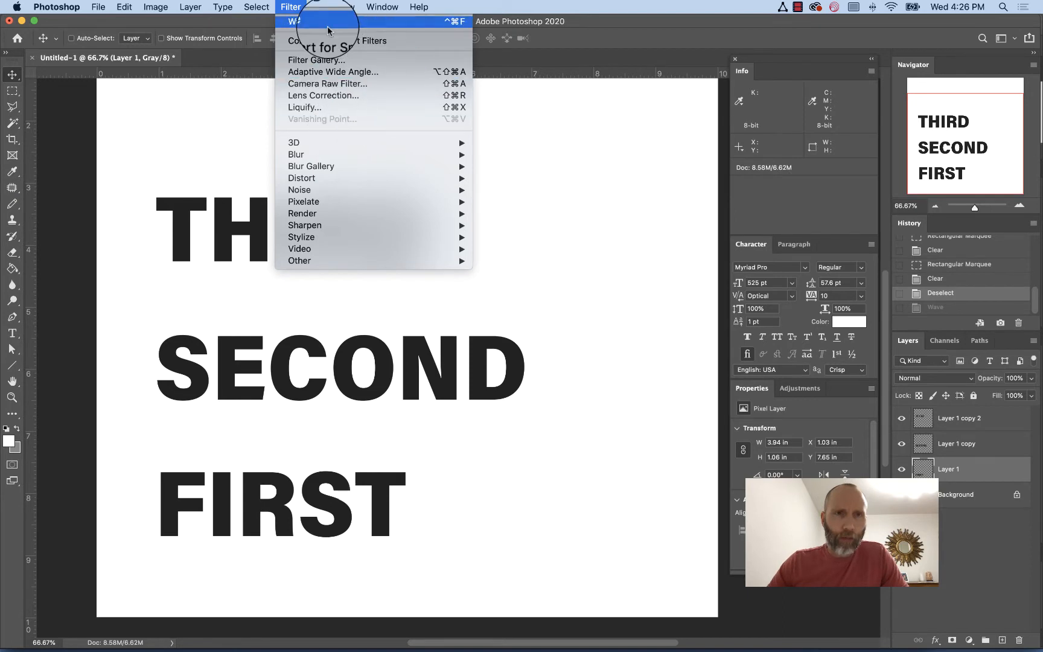
pyautogui.moveTo(339, 151)
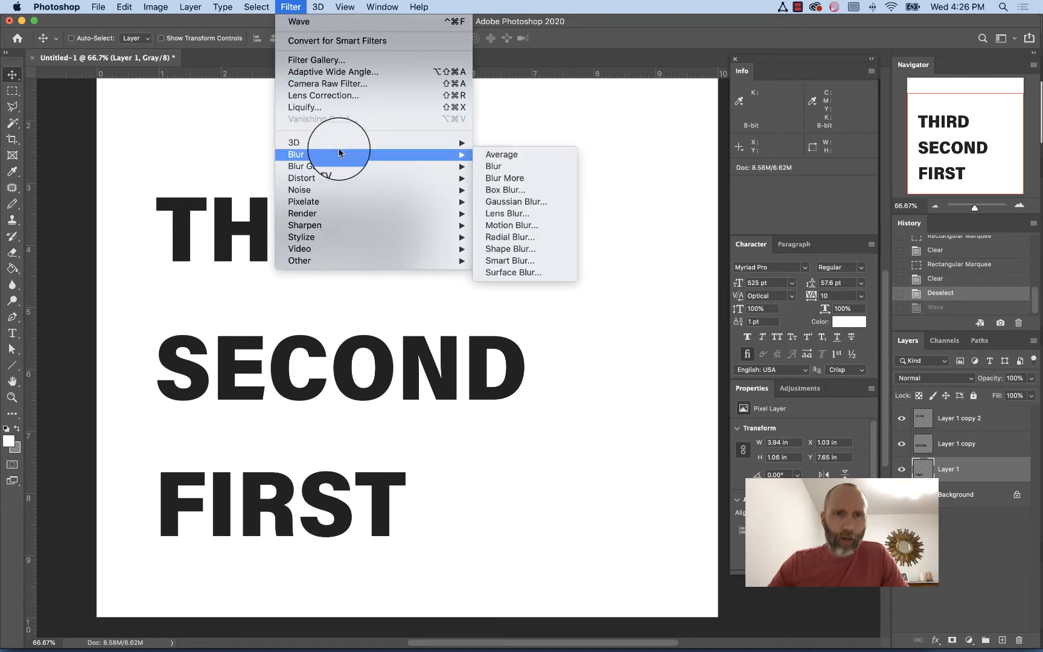
pyautogui.moveTo(341, 178)
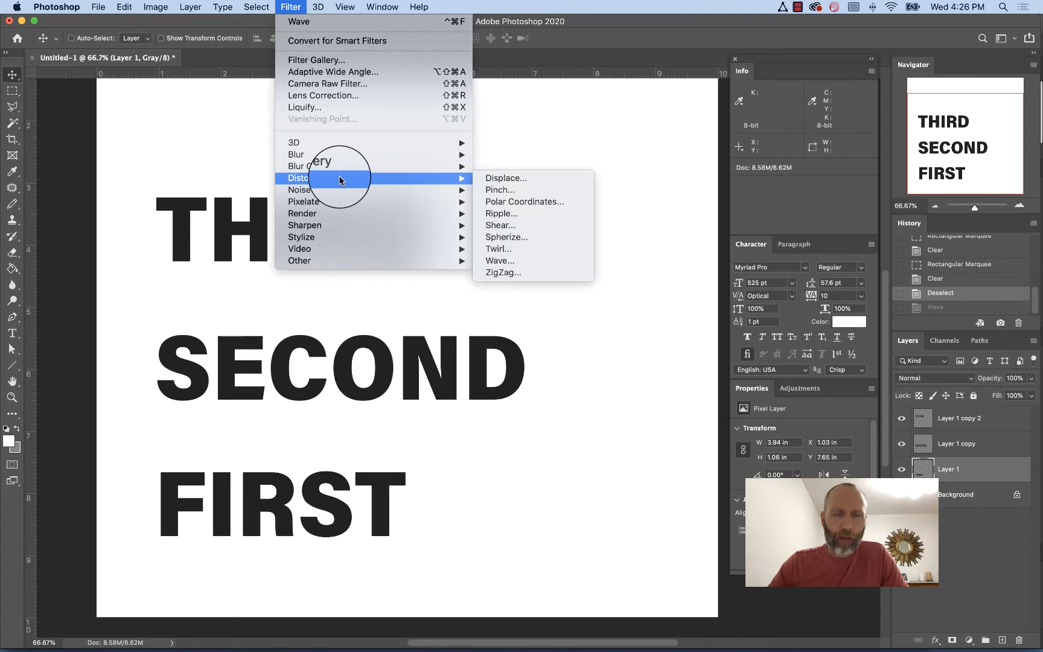
pyautogui.click(526, 261)
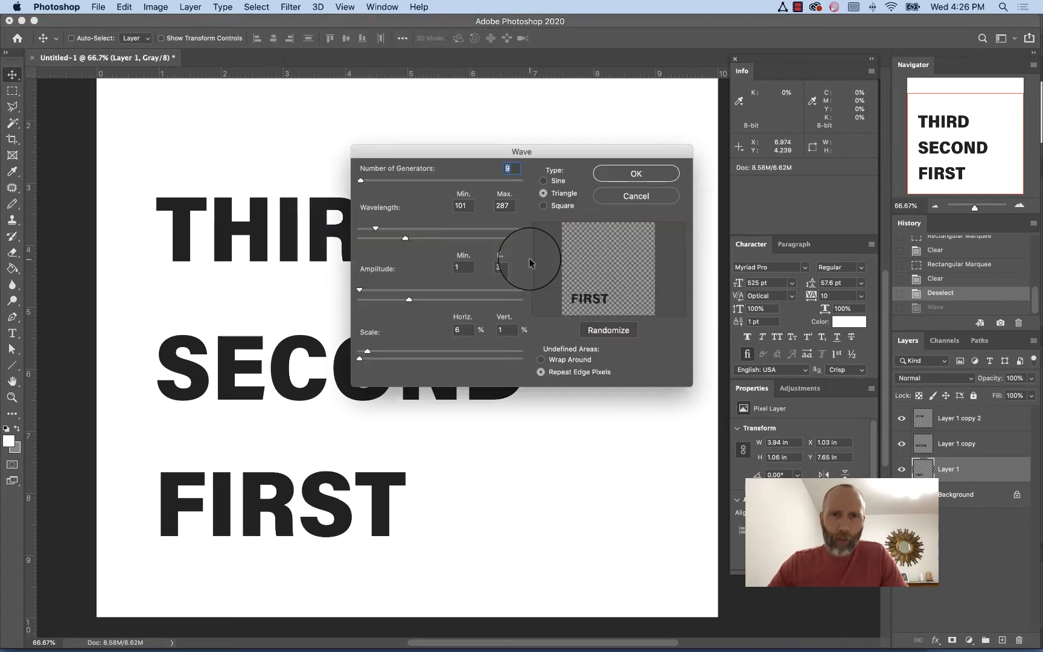
pyautogui.moveTo(433, 155); pyautogui.dragTo(445, 152)
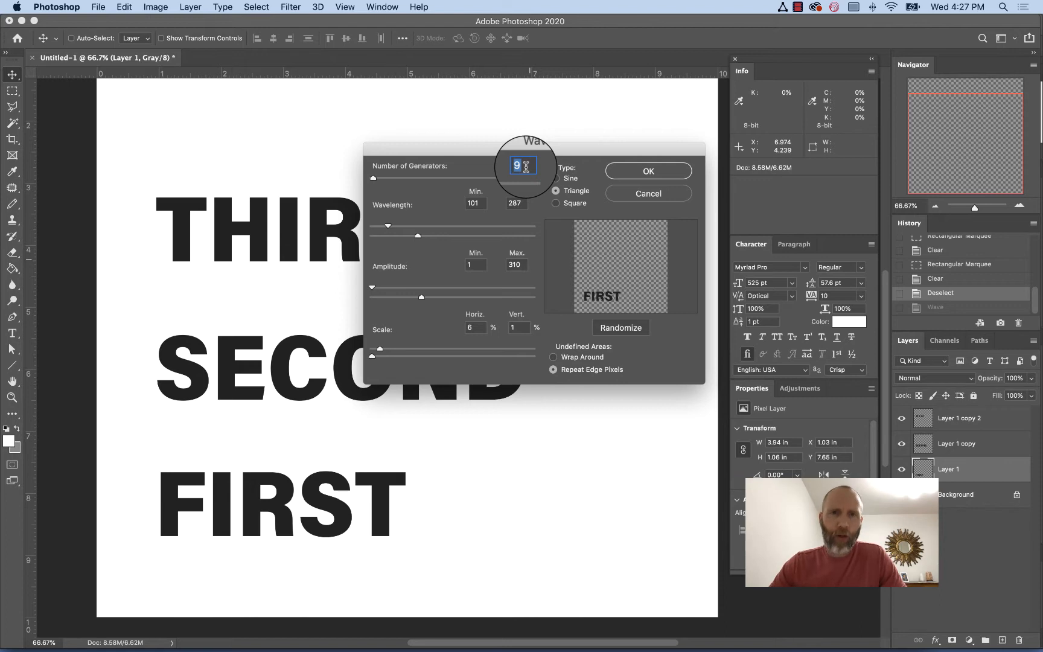
pyautogui.click(644, 174)
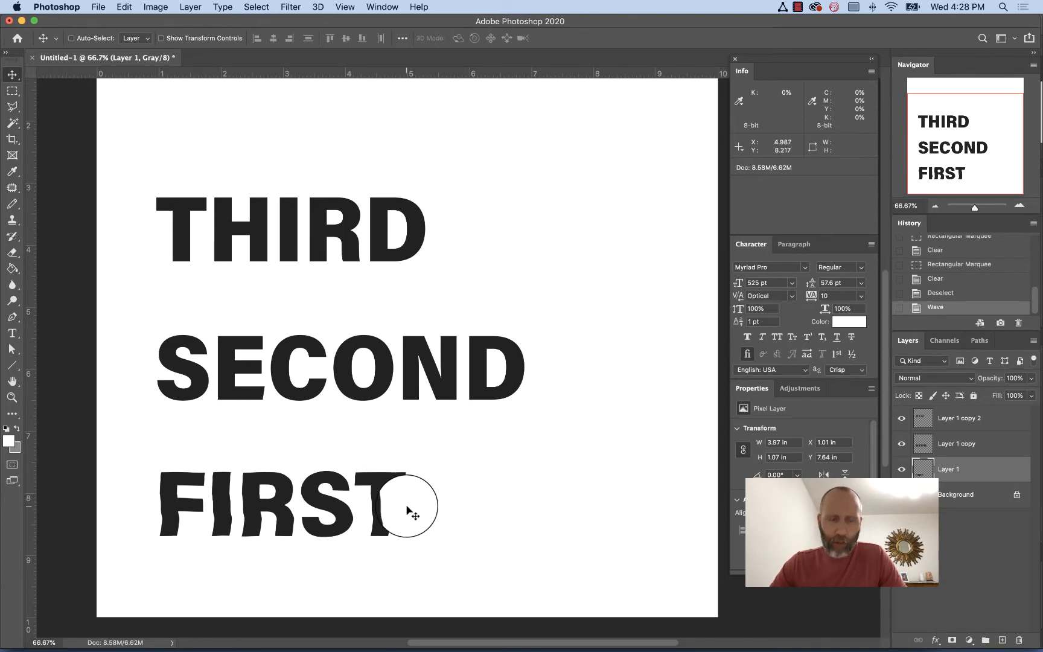
# Apply the Wave distortion to the SECOND text layer with 20 generators and a horizontal scale of 17%.
pyautogui.click(945, 445)
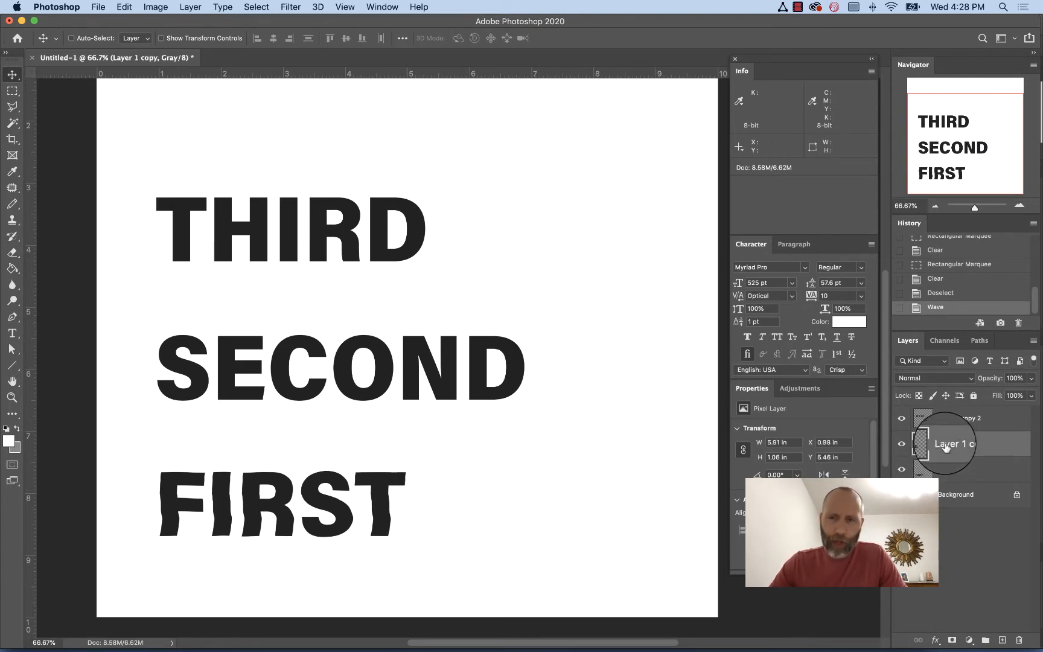
pyautogui.click(283, 6)
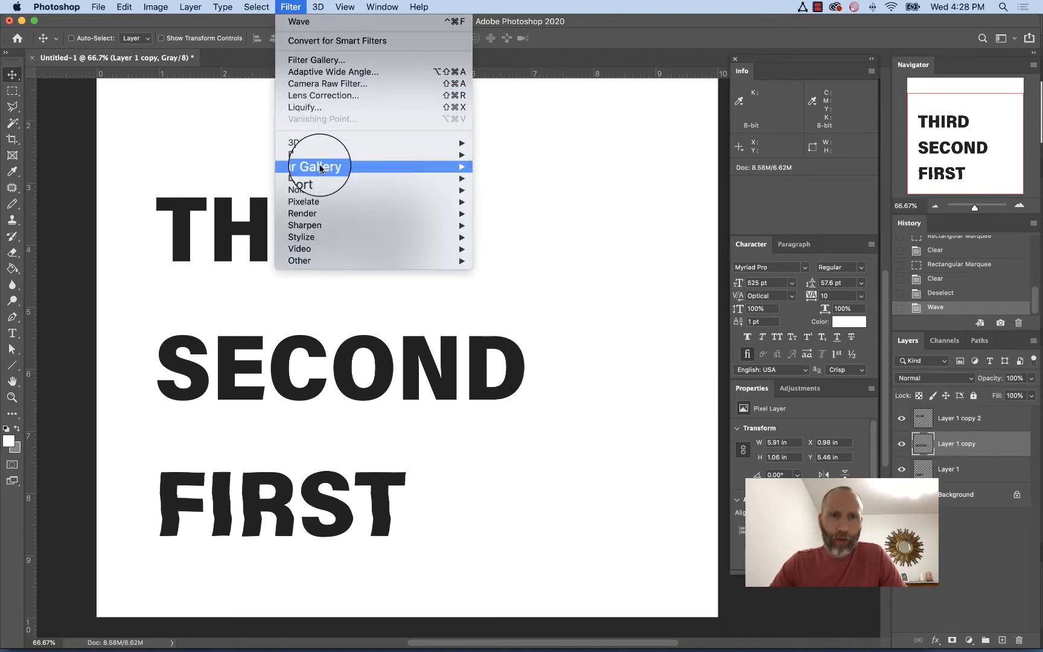
pyautogui.click(536, 270)
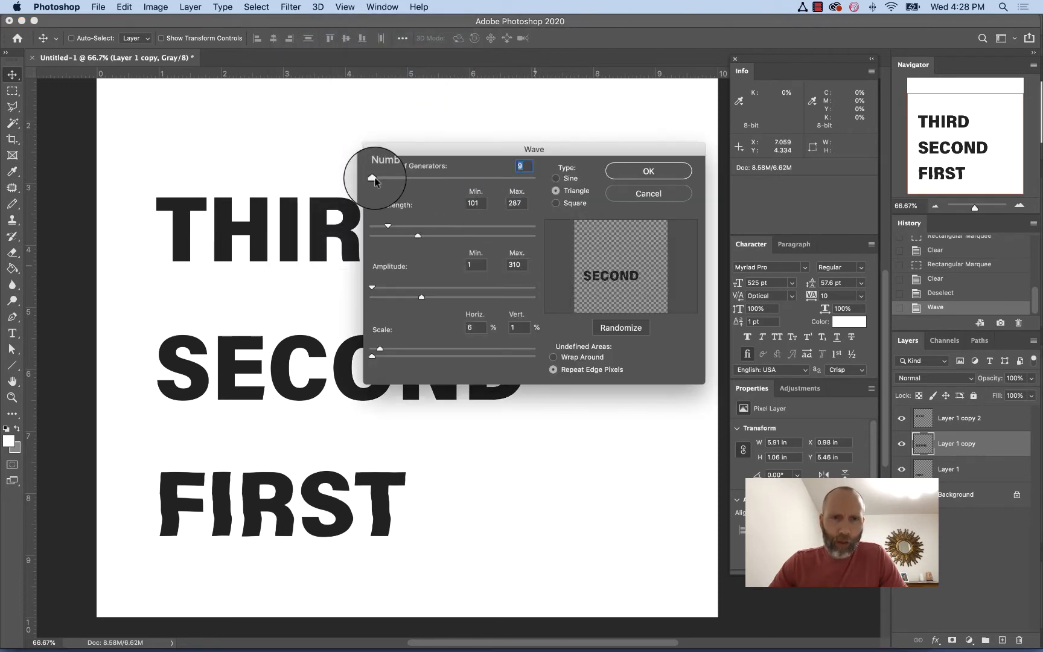
pyautogui.moveTo(375, 181); pyautogui.dragTo(376, 181)
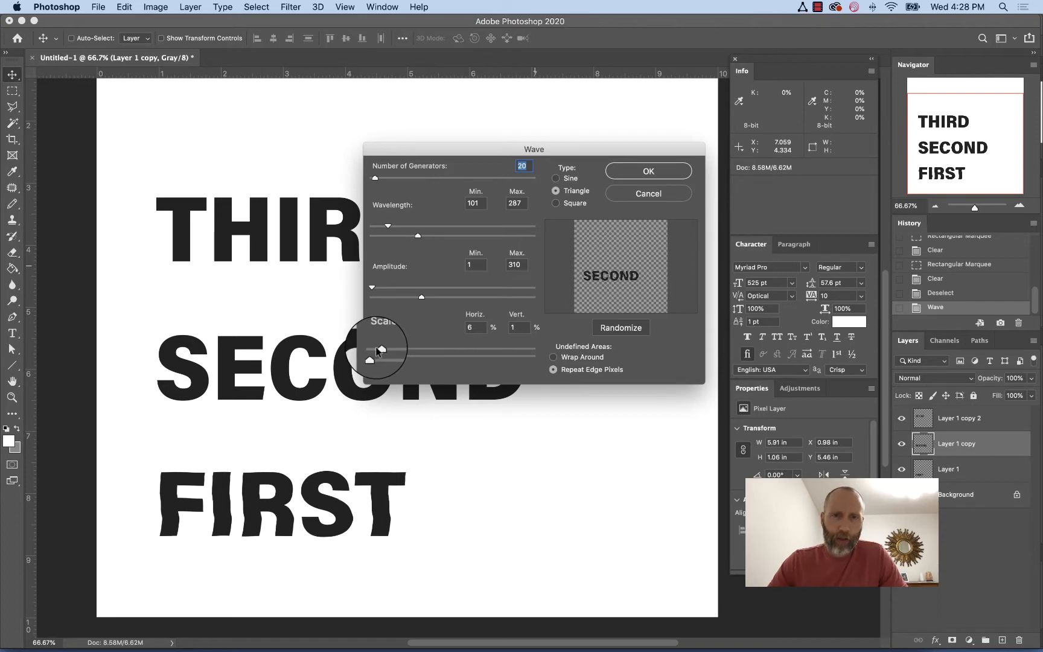
pyautogui.moveTo(378, 350); pyautogui.dragTo(395, 351)
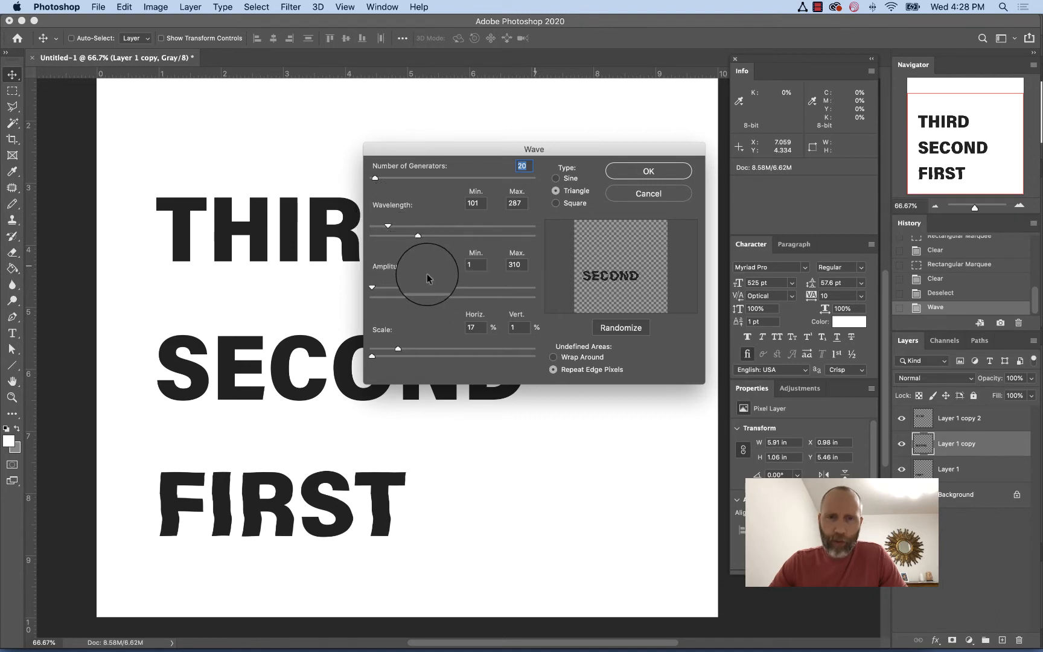
pyautogui.click(648, 172)
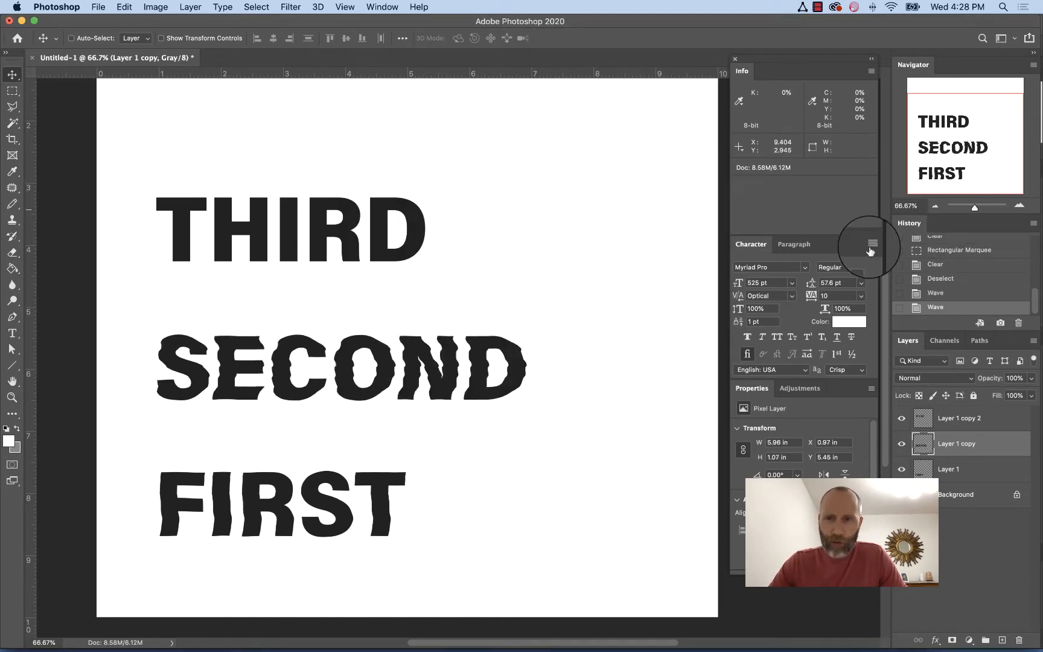
# Undo the last Wave on the SECOND text and reapply it with amplitude 39 to 322 and a maximum wavelength of 302.
pyautogui.click(935, 293)
pyautogui.click(318, 7)
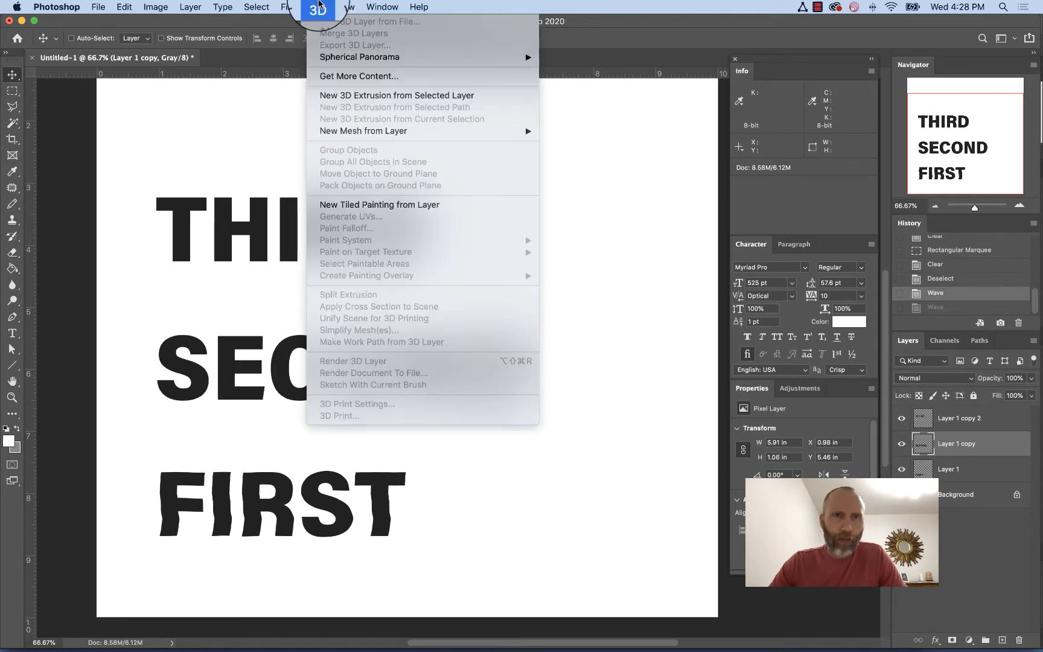
pyautogui.moveTo(338, 181)
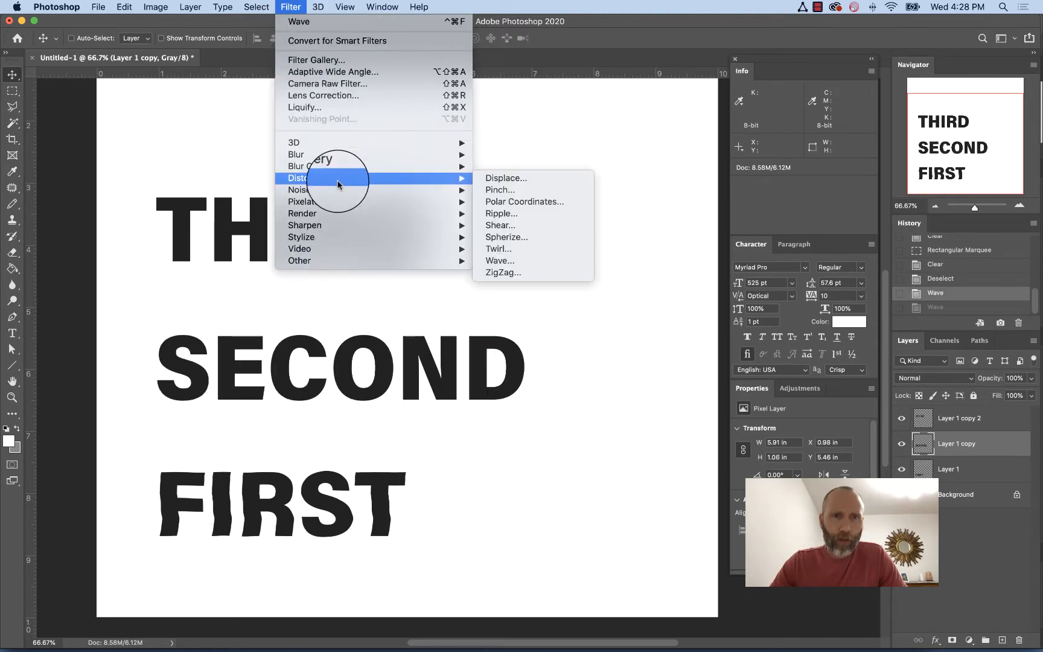
pyautogui.click(540, 261)
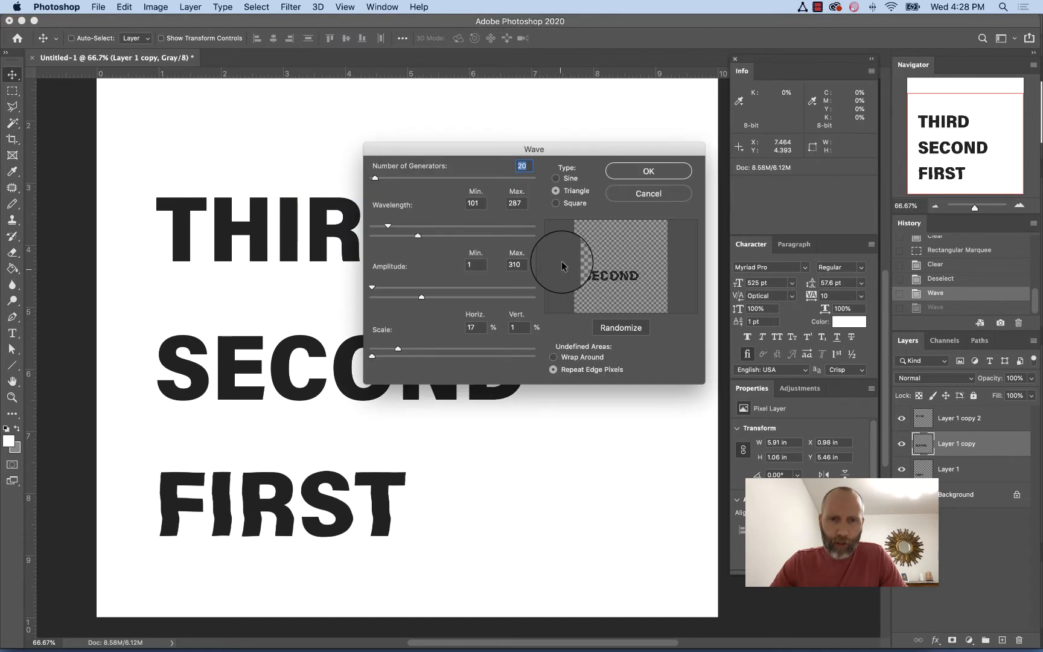
pyautogui.moveTo(372, 288)
pyautogui.mouseDown()
pyautogui.moveTo(427, 299)
pyautogui.moveTo(379, 287)
pyautogui.mouseUp()
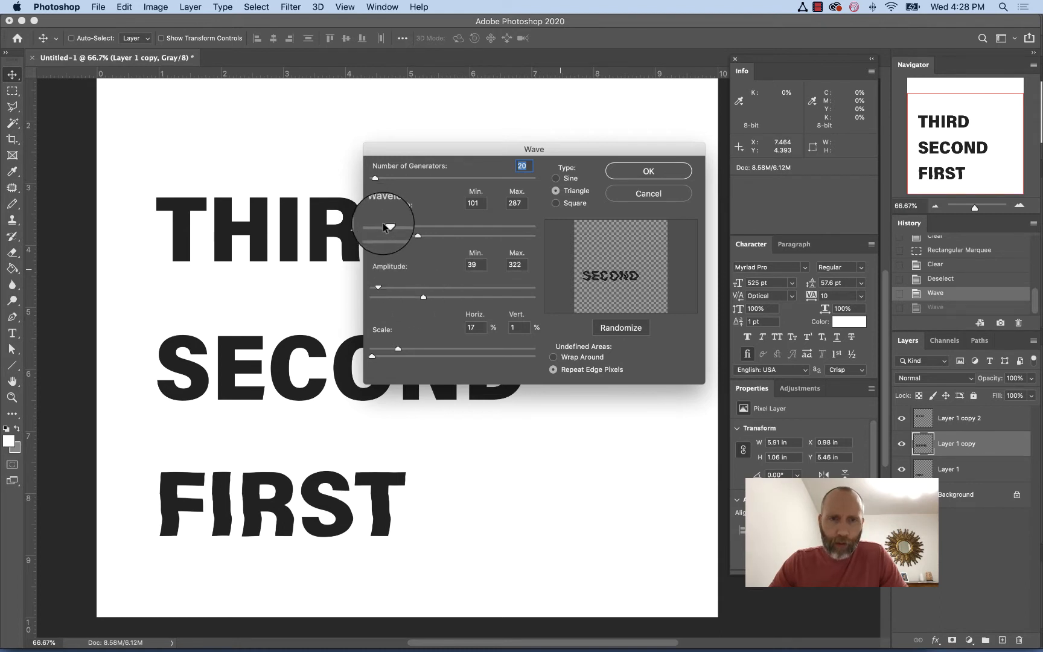
pyautogui.moveTo(417, 236); pyautogui.dragTo(421, 237)
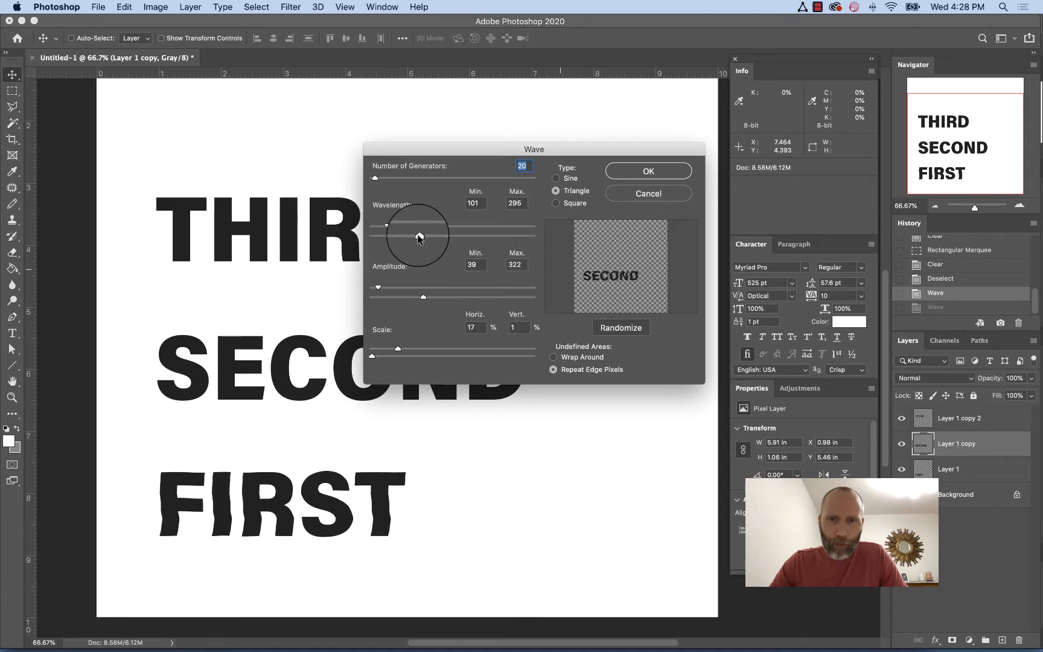
pyautogui.moveTo(421, 237); pyautogui.dragTo(419, 237)
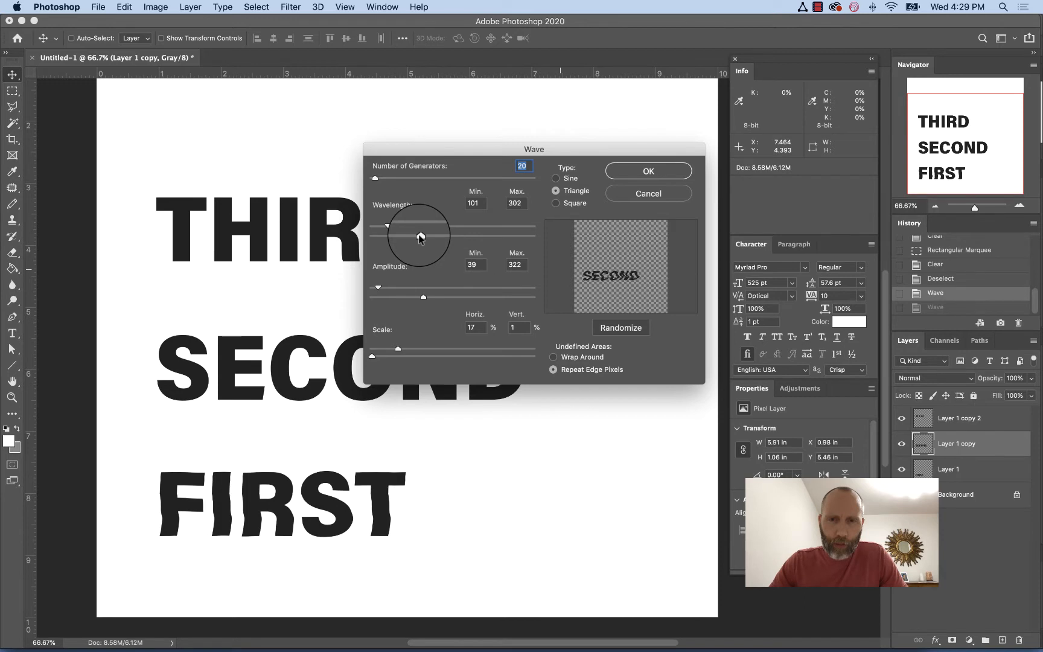
pyautogui.click(645, 173)
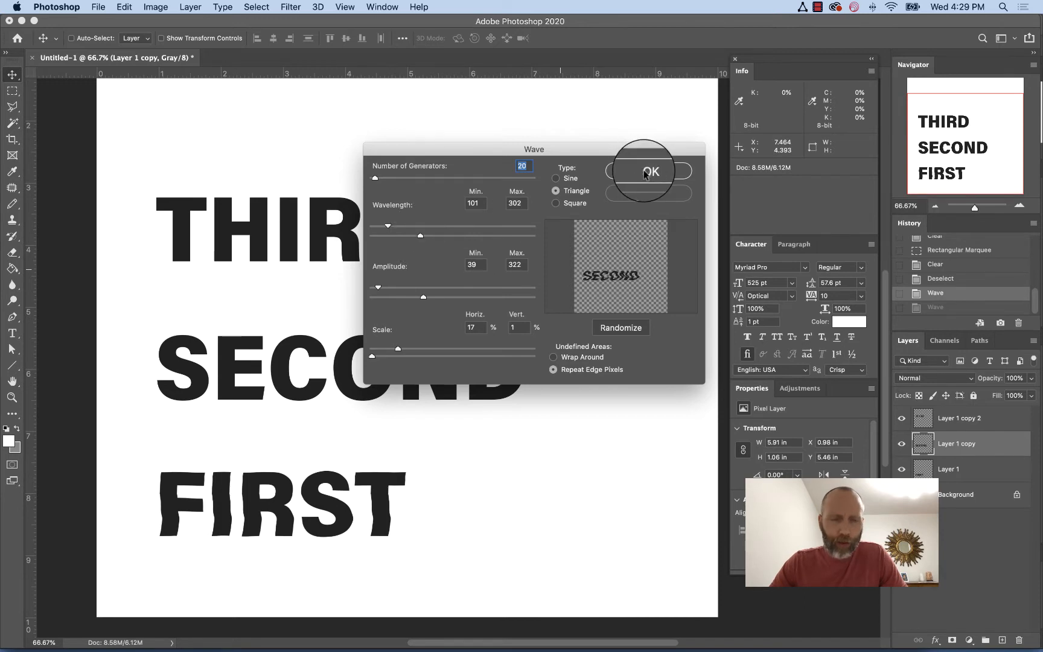
pyautogui.click(640, 174)
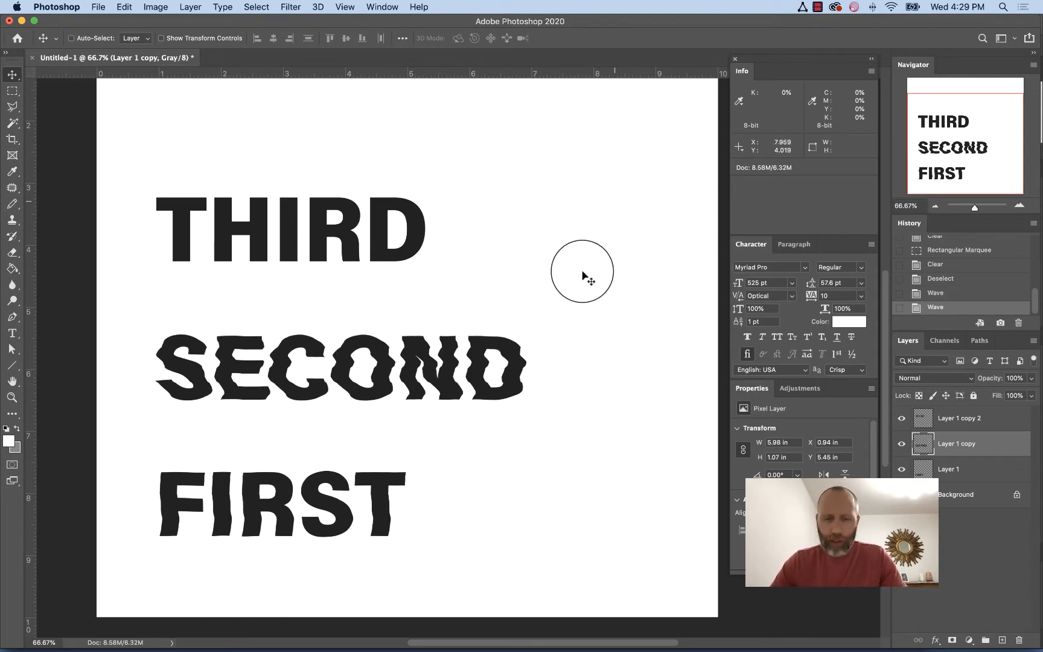
# Move the SECOND text about 1.4 in to the right, undoing the misplaced moves.
pyautogui.moveTo(494, 341); pyautogui.dragTo(577, 343)
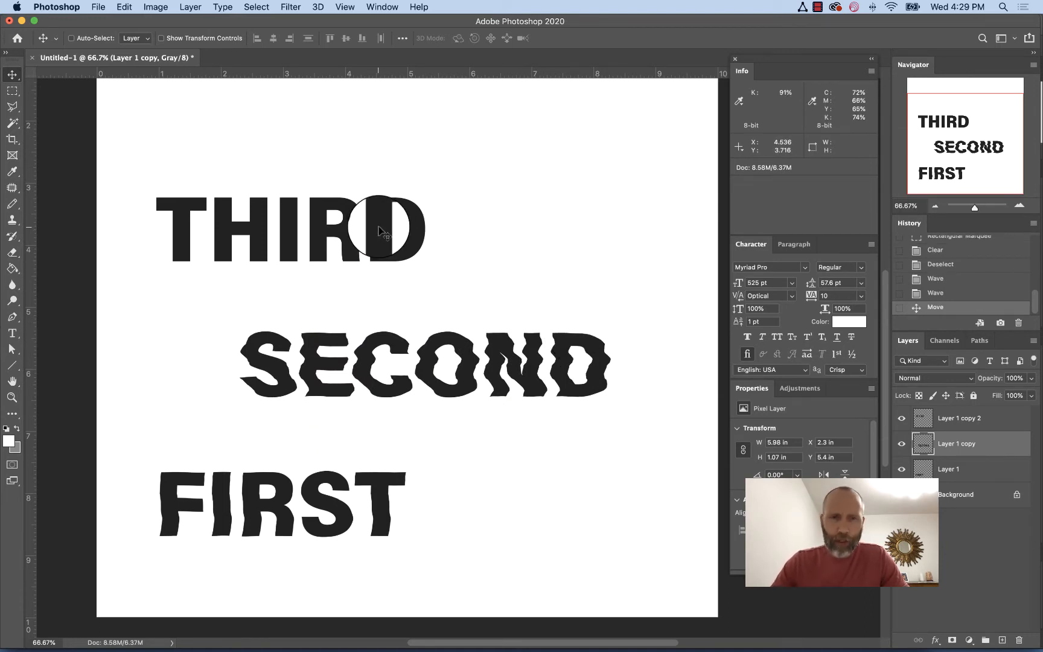
pyautogui.moveTo(379, 227); pyautogui.dragTo(425, 217)
pyautogui.press('super+z')
pyautogui.moveTo(400, 343); pyautogui.dragTo(486, 351)
# Move the THIRD text layer right and slightly up to about X 4.1 in, Y 2.84 in.
pyautogui.click(963, 418)
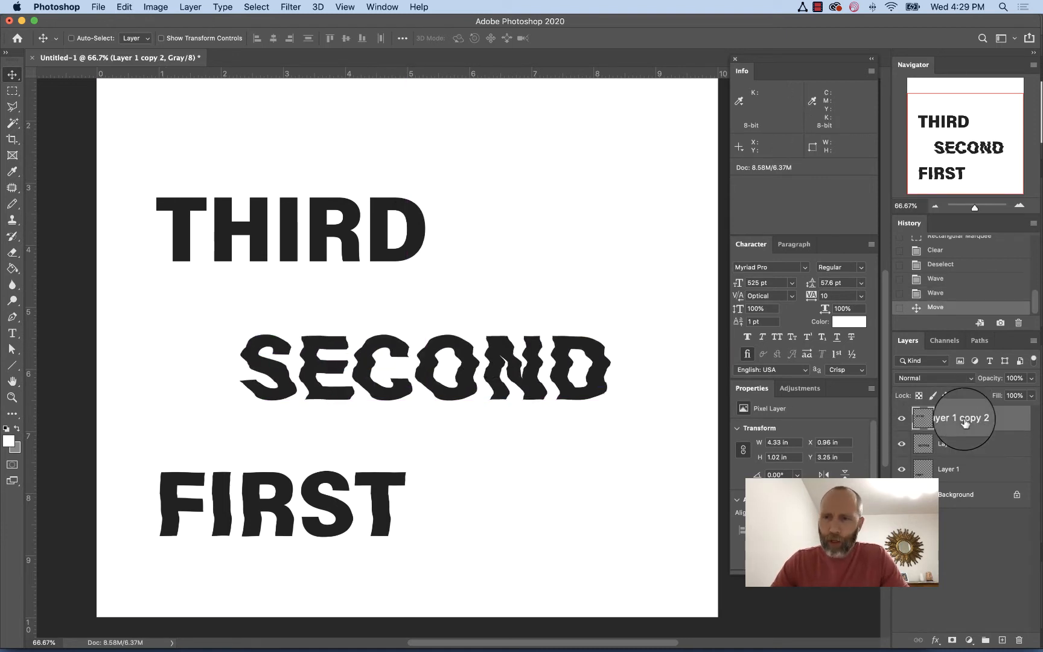
pyautogui.moveTo(379, 243); pyautogui.dragTo(575, 213)
pyautogui.moveTo(576, 218); pyautogui.dragTo(440, 183)
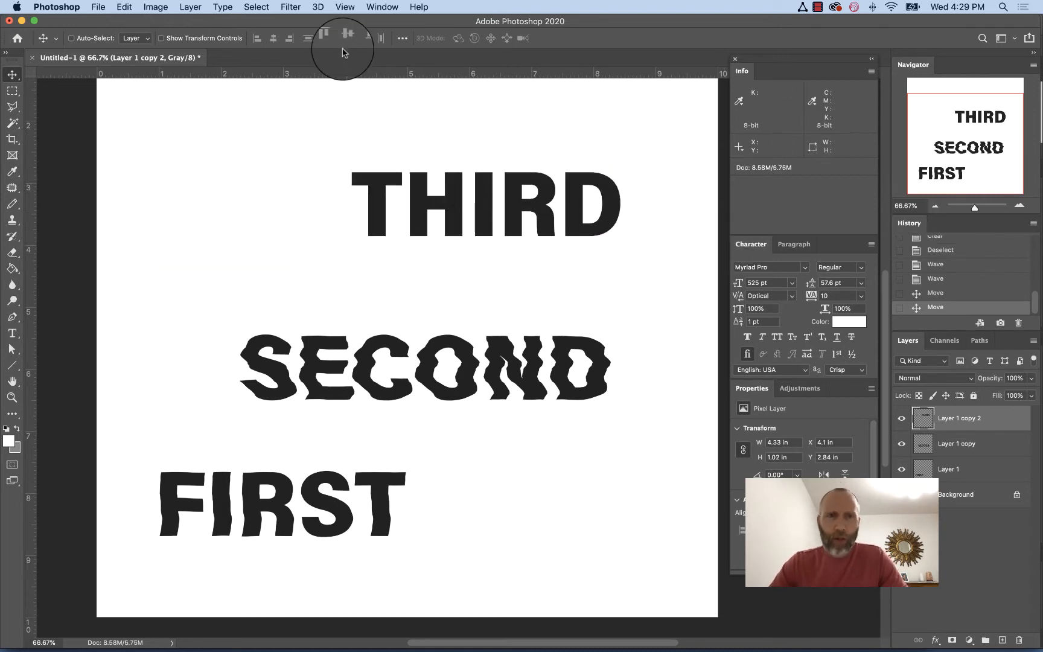
# Try the Wave distortion on the THIRD text with 55 generators, maximum wavelength 475, maximum amplitude 175 and horizontal scale 21%, and undo it.
pyautogui.click(300, 6)
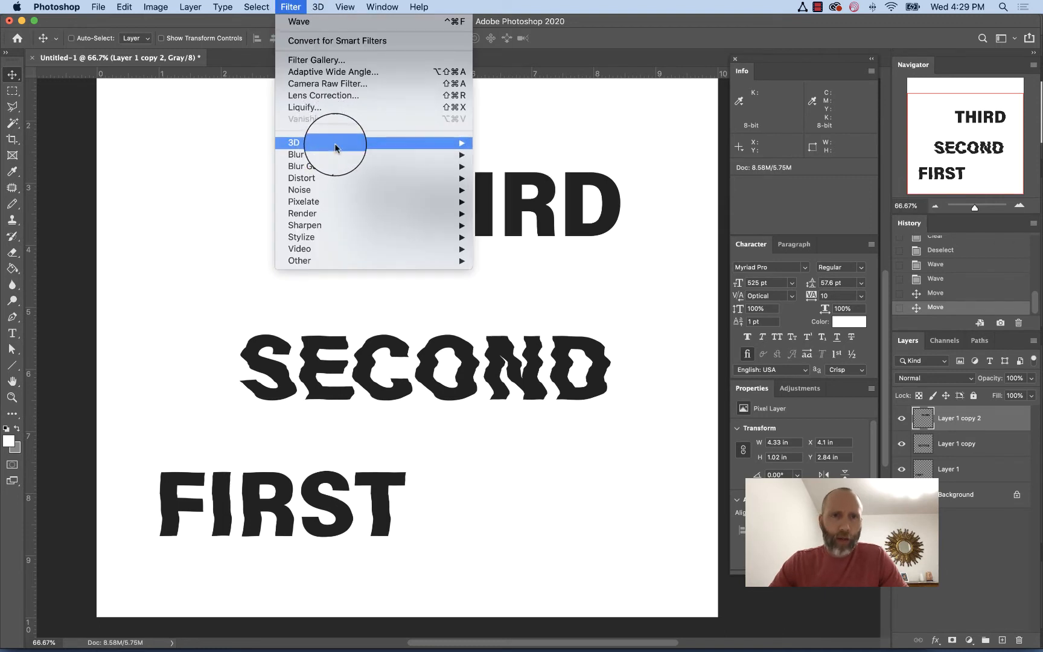
pyautogui.moveTo(375, 181)
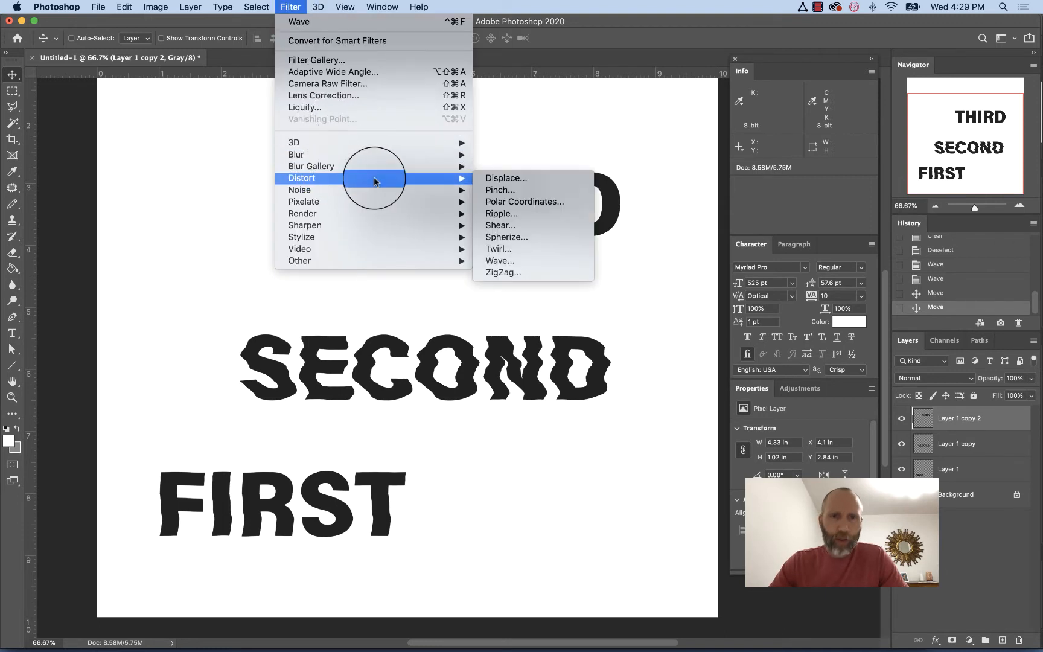
pyautogui.click(534, 262)
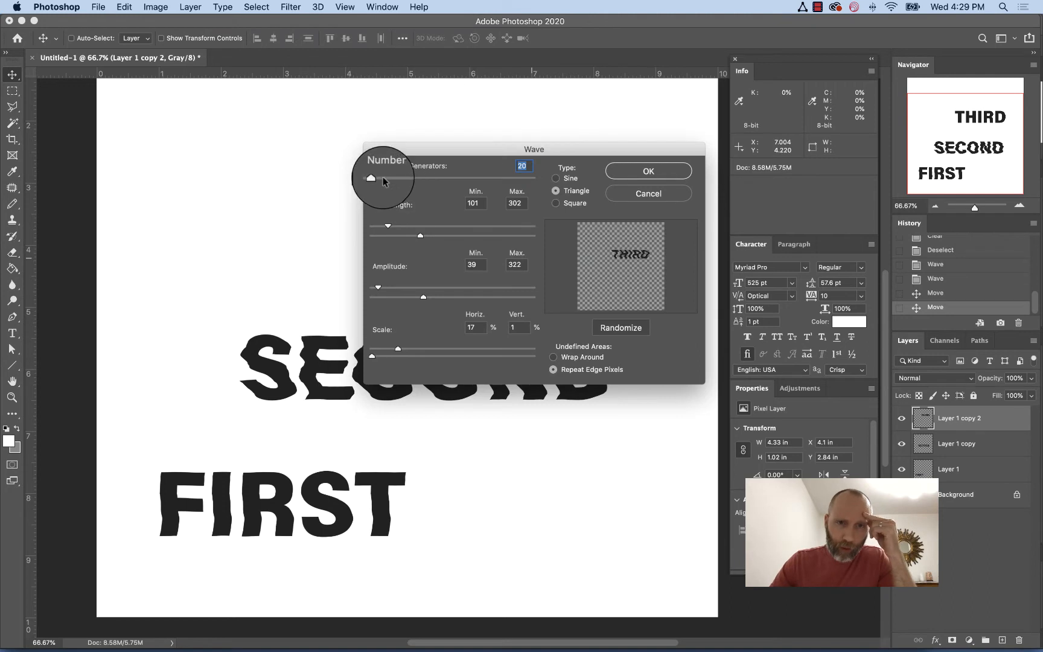
pyautogui.moveTo(375, 178)
pyautogui.mouseDown()
pyautogui.moveTo(394, 179)
pyautogui.moveTo(386, 182)
pyautogui.mouseUp()
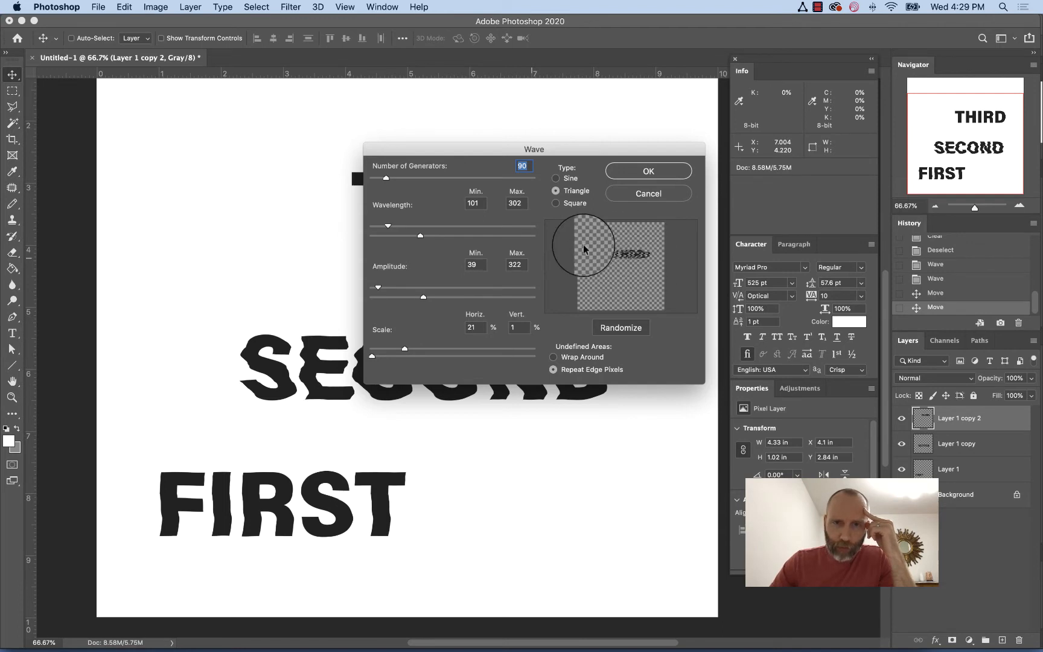
pyautogui.moveTo(383, 180); pyautogui.dragTo(380, 183)
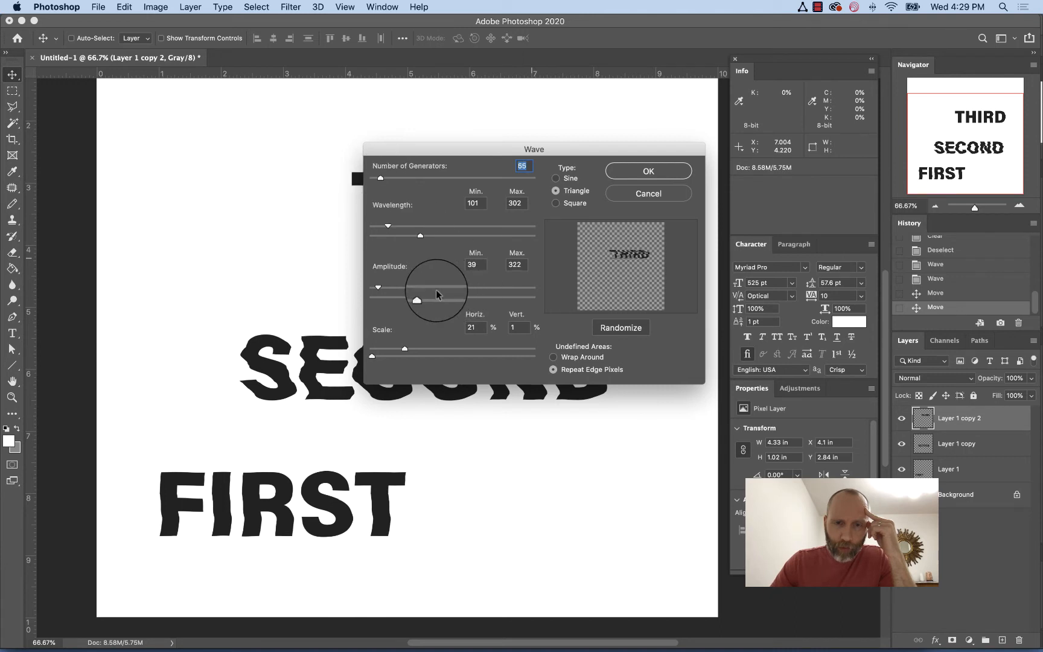
pyautogui.moveTo(423, 298); pyautogui.dragTo(399, 297)
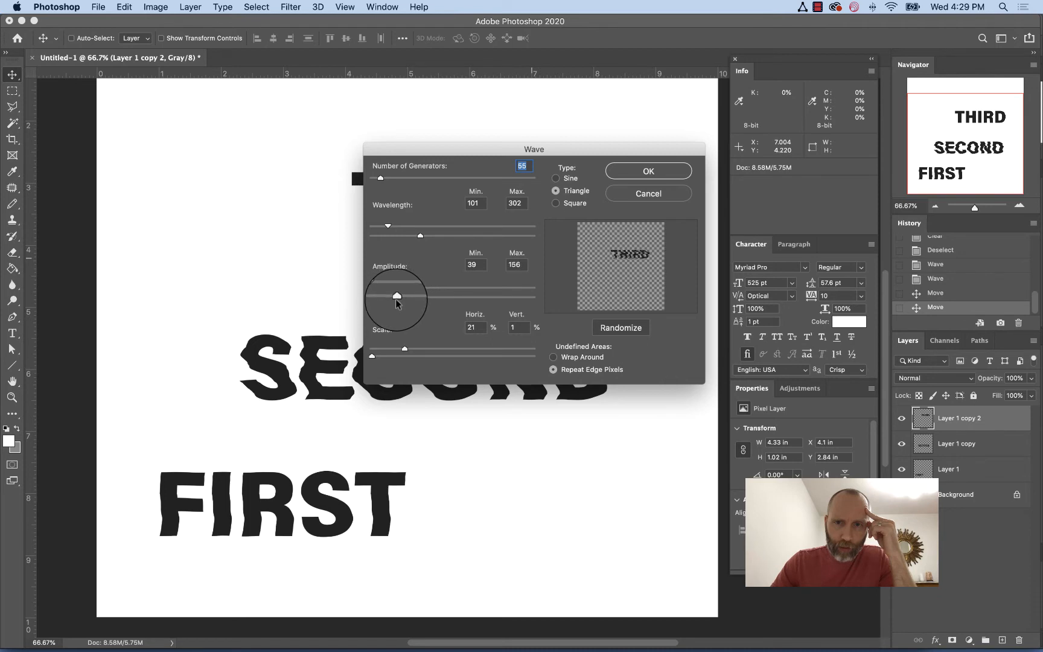
pyautogui.moveTo(420, 240); pyautogui.dragTo(447, 237)
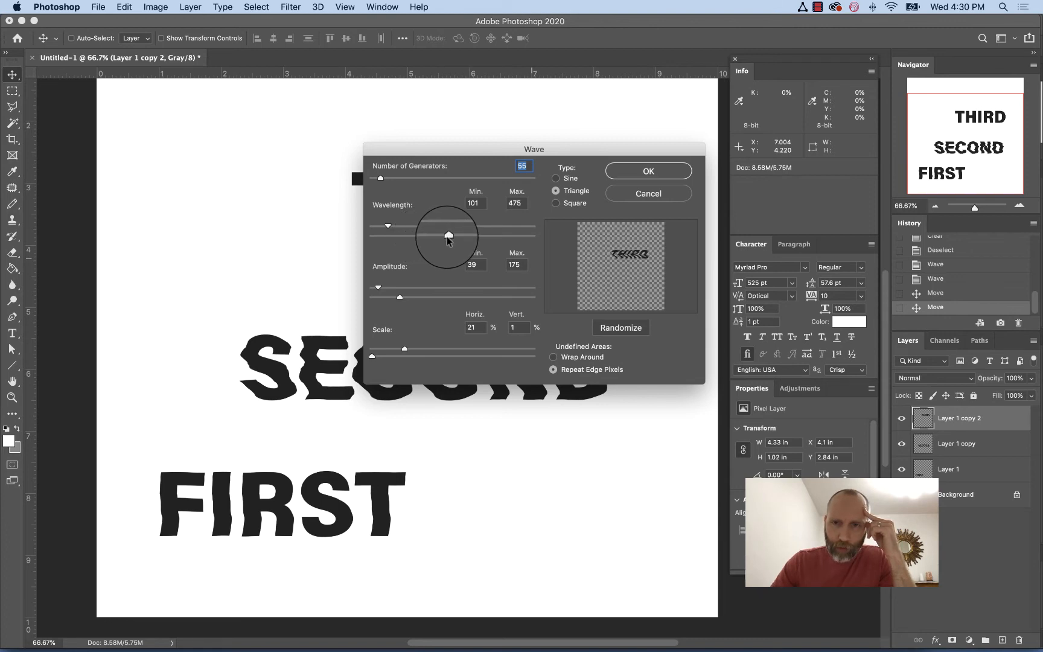
pyautogui.click(649, 172)
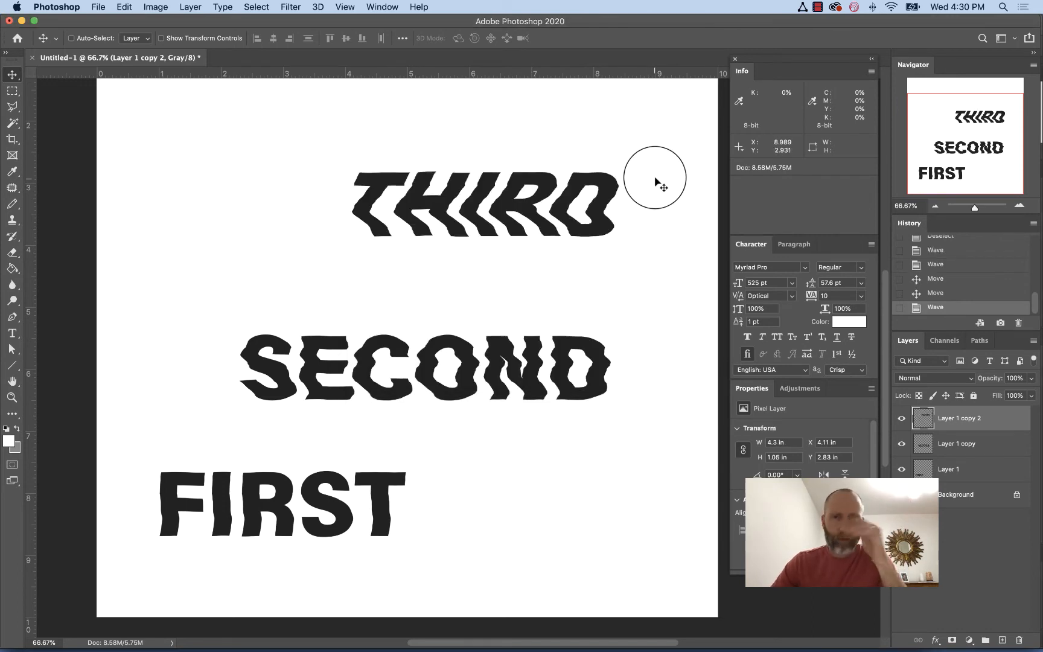
pyautogui.click(935, 292)
# Try the Wave distortion on the THIRD text with 93 generators and maximum amplitude 356, and undo it.
pyautogui.click(281, 5)
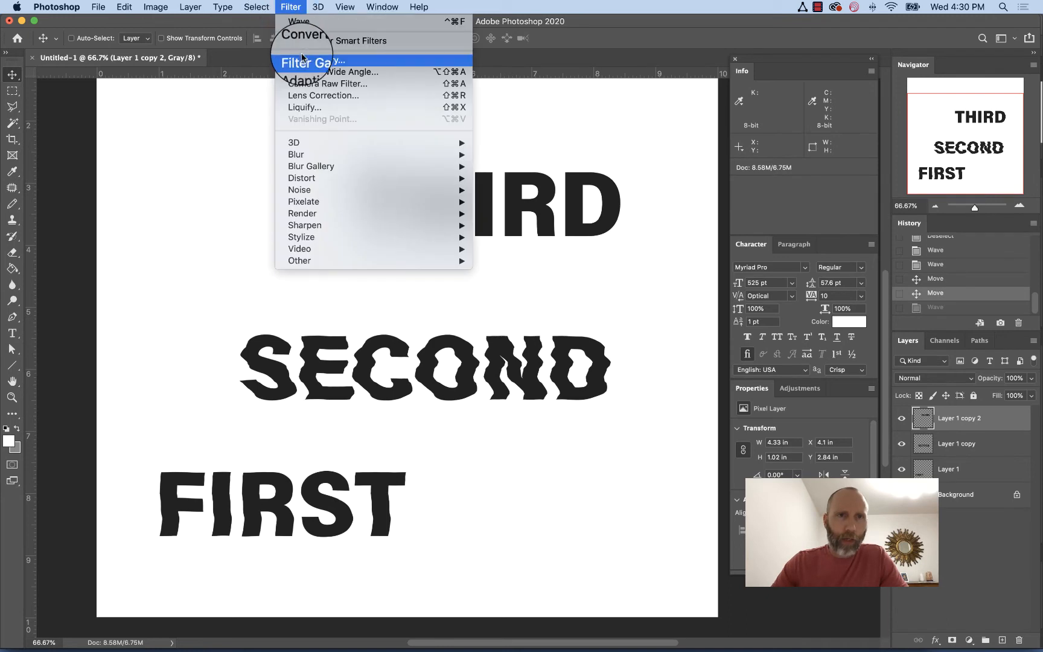
pyautogui.moveTo(336, 156)
pyautogui.moveTo(423, 178)
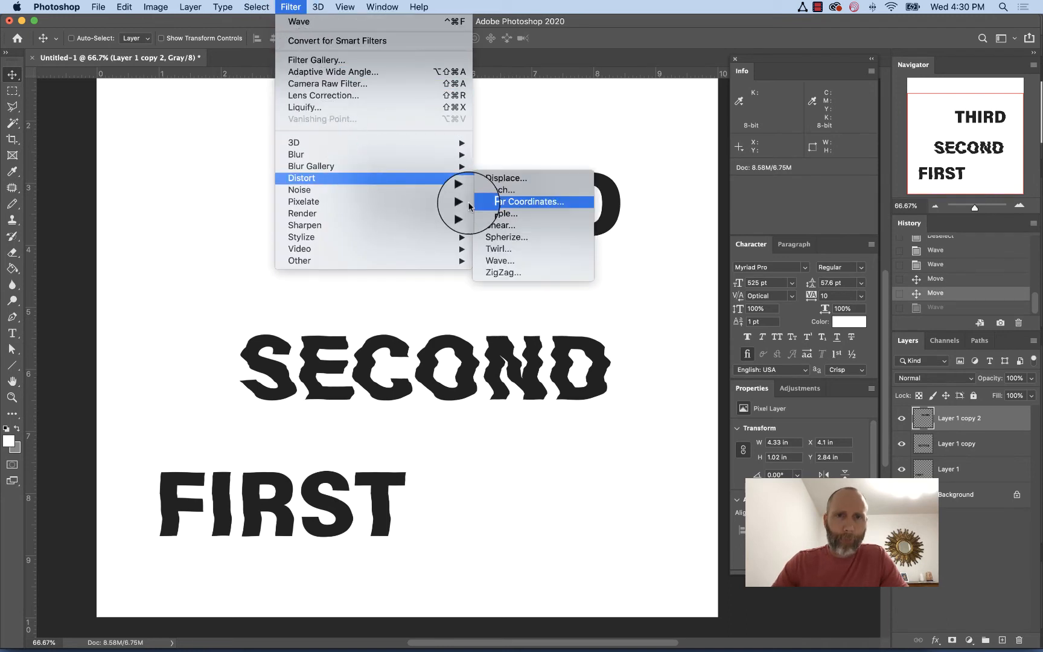
pyautogui.click(512, 261)
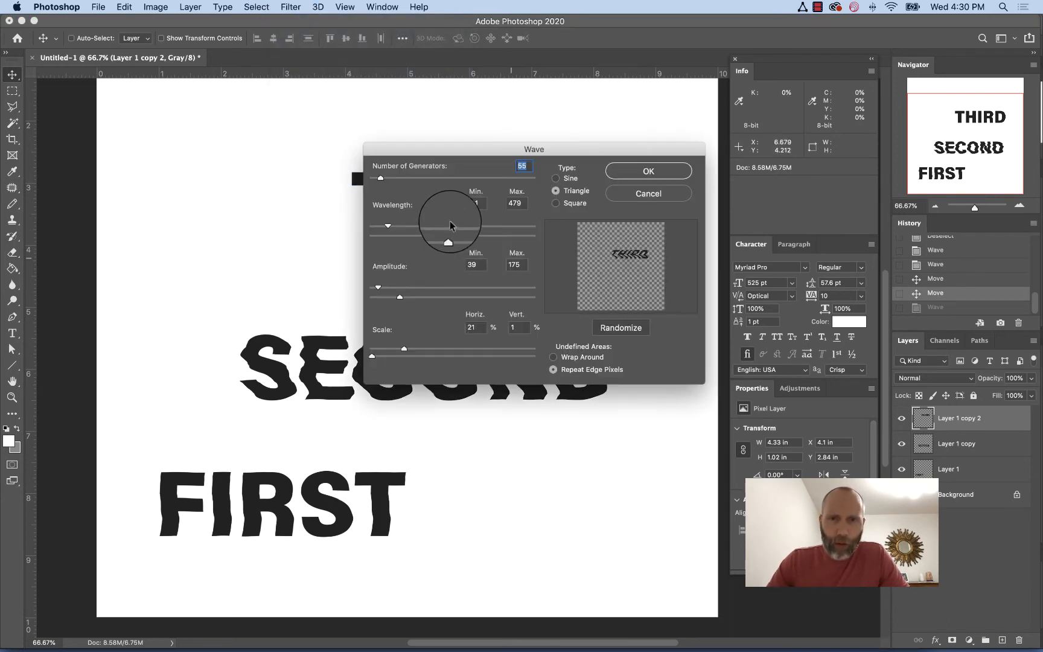
pyautogui.moveTo(377, 177); pyautogui.dragTo(384, 177)
pyautogui.moveTo(399, 297); pyautogui.dragTo(426, 300)
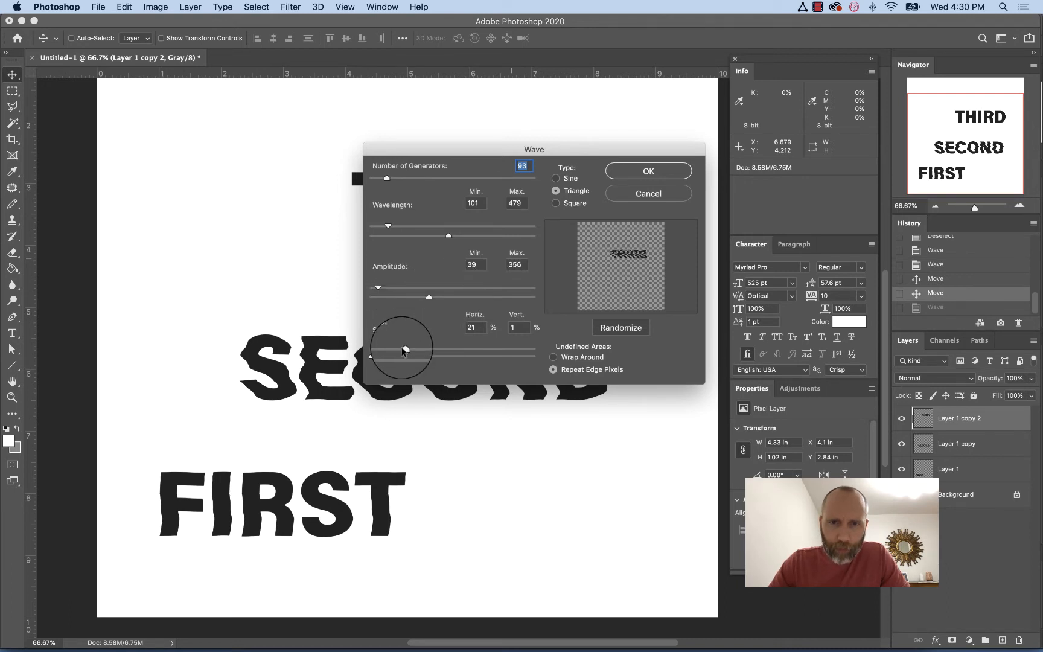
pyautogui.moveTo(404, 348); pyautogui.dragTo(409, 349)
pyautogui.click(647, 172)
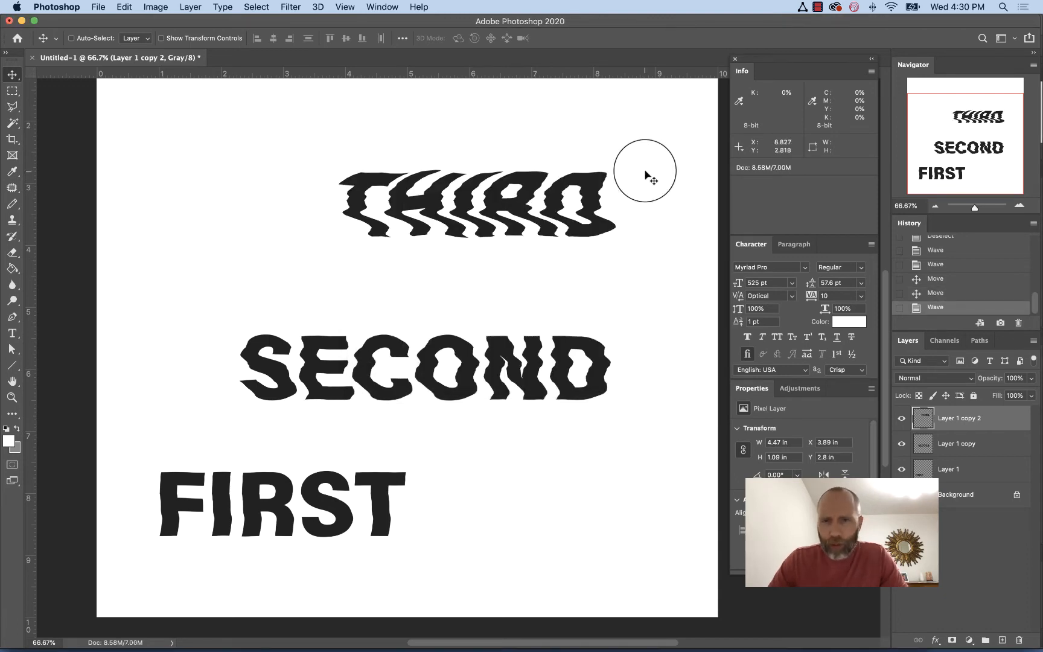
pyautogui.press('super+minus')
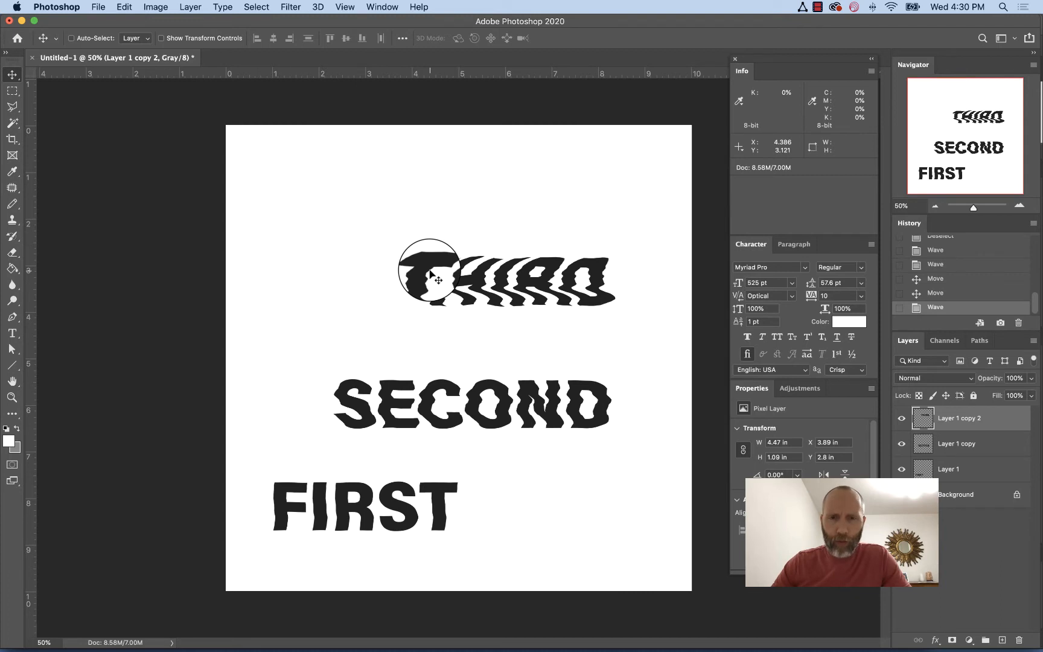
pyautogui.click(939, 293)
# Apply the Wave distortion to the THIRD text with 78 generators, maximum amplitude 218 and horizontal scale 21%.
pyautogui.click(290, 6)
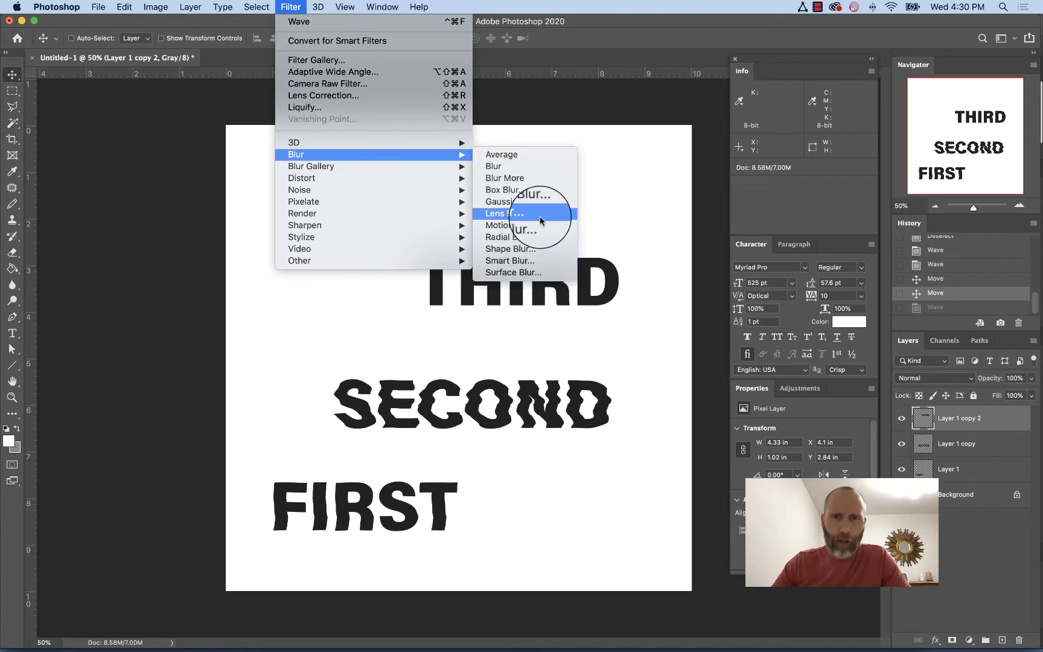
pyautogui.moveTo(389, 181)
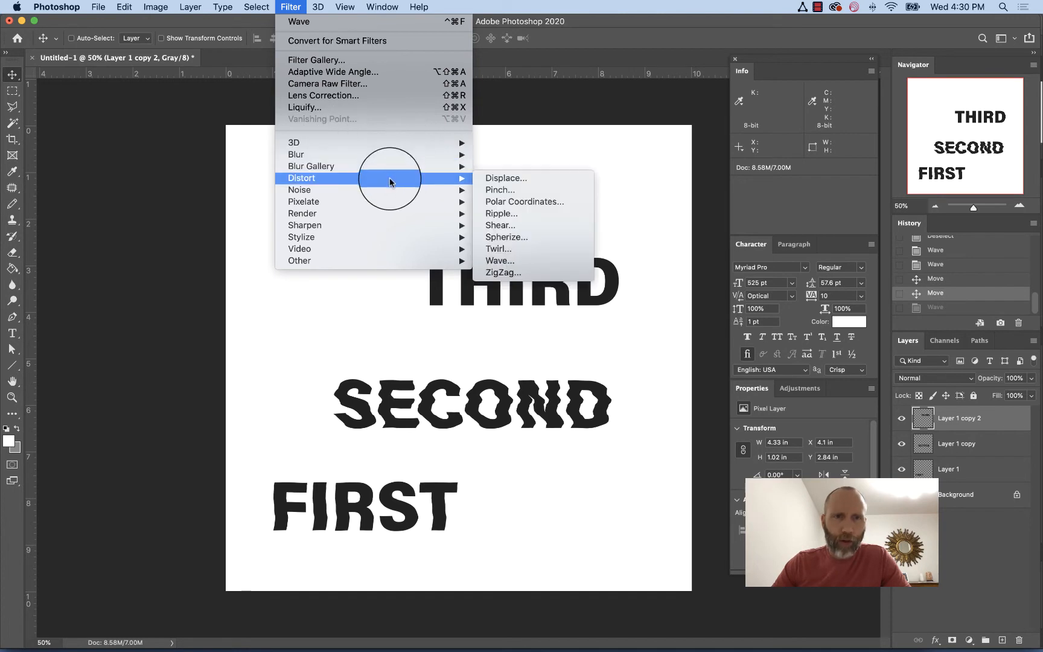
pyautogui.click(523, 260)
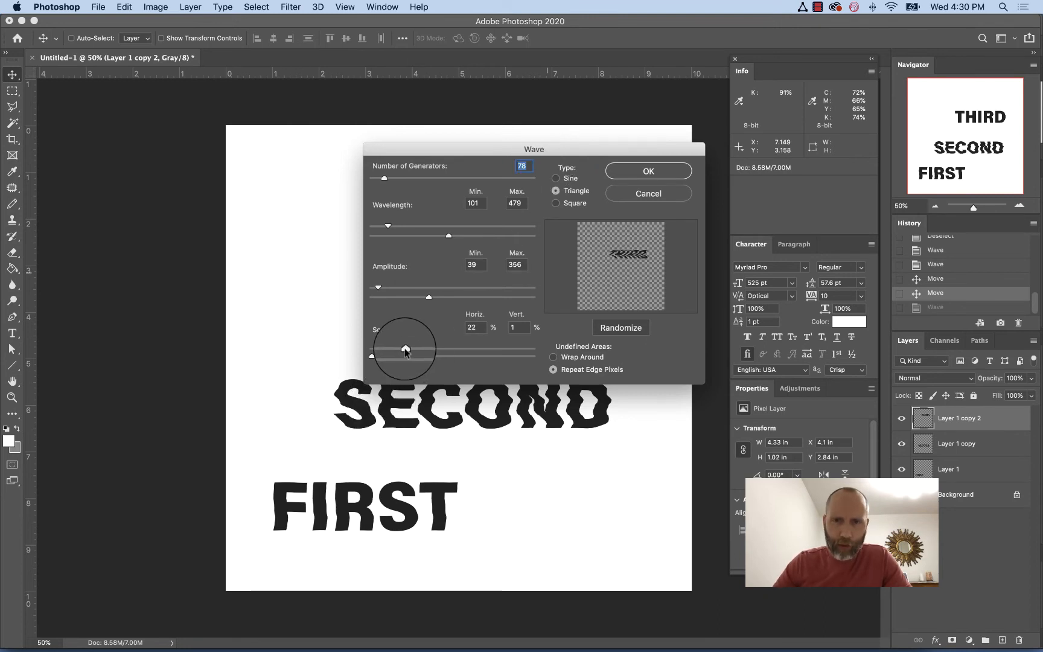
pyautogui.moveTo(427, 297); pyautogui.dragTo(406, 300)
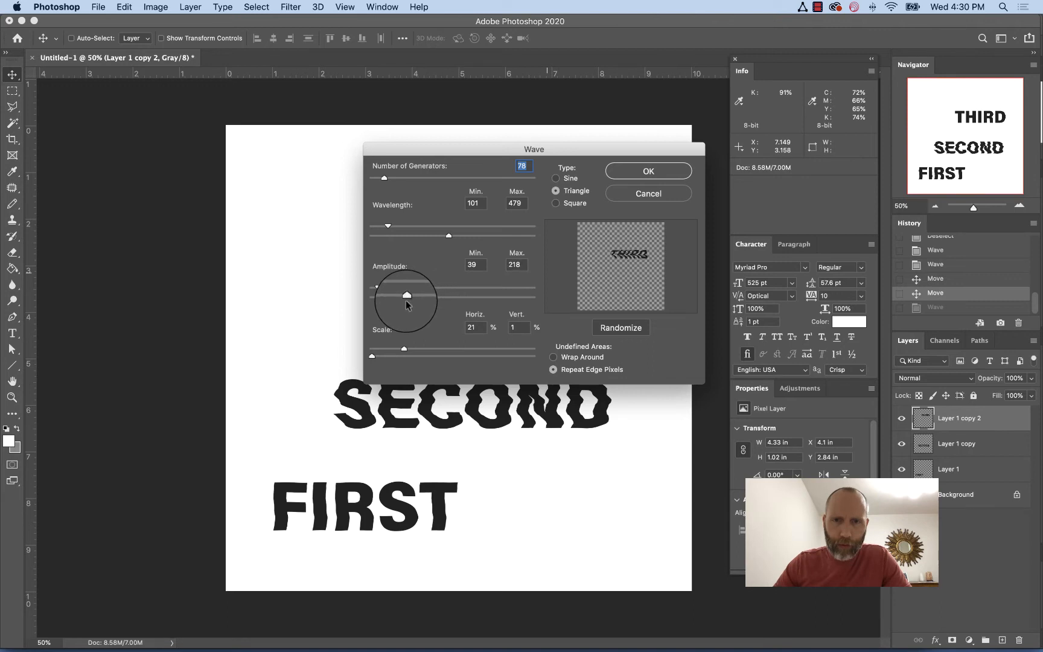
pyautogui.click(622, 171)
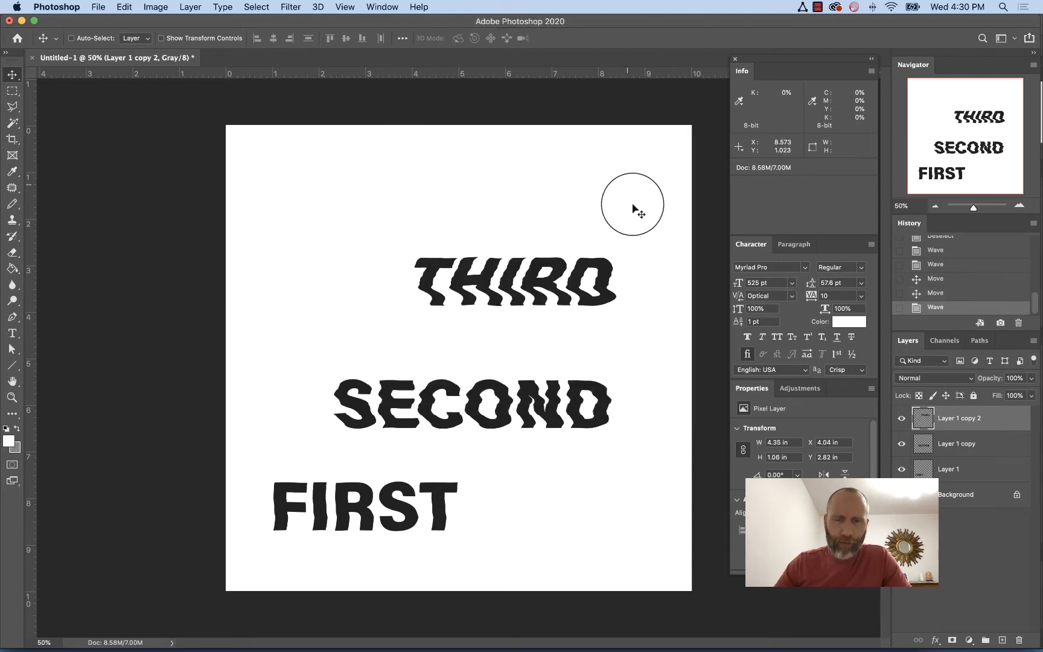
# Move the THIRD text up and right to about X 4.84 in, Y 2.17 in, and the SECOND text straight up to about Y 5 in.
pyautogui.moveTo(613, 277); pyautogui.dragTo(624, 233)
pyautogui.moveTo(599, 408); pyautogui.dragTo(602, 409)
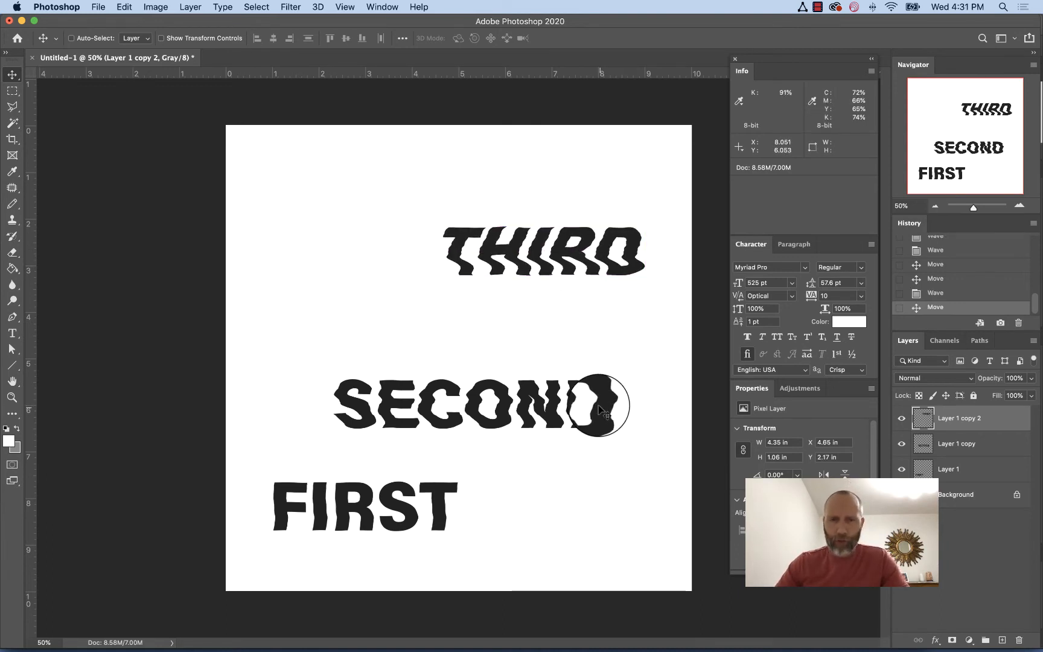
pyautogui.moveTo(637, 249); pyautogui.dragTo(645, 244)
pyautogui.click(966, 444)
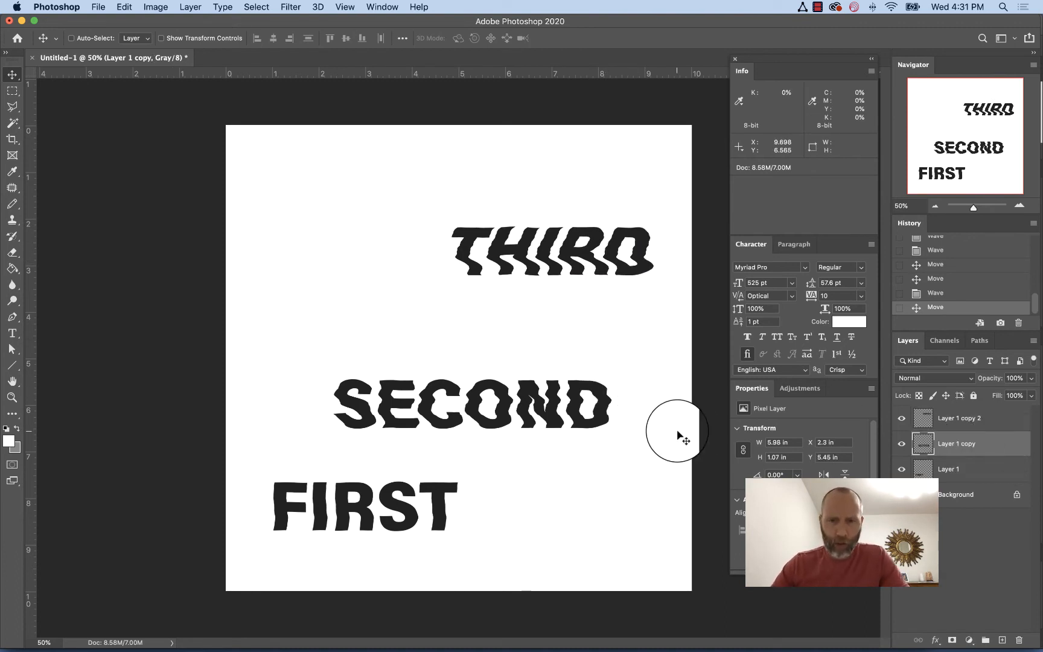
pyautogui.moveTo(602, 418); pyautogui.dragTo(602, 398)
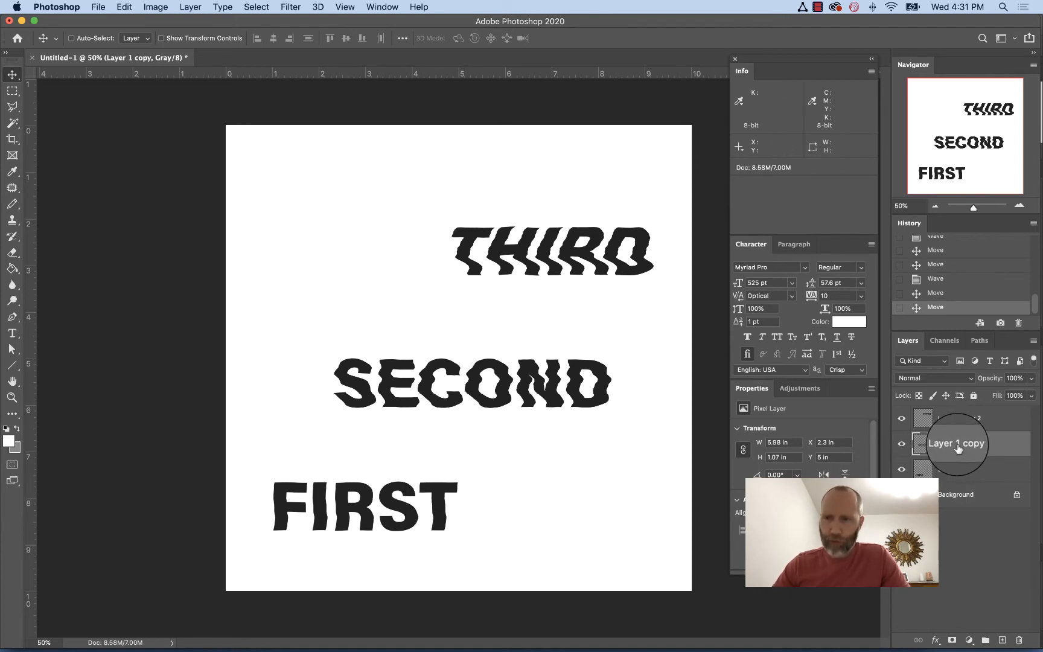
# Apply a Gaussian Blur with a radius of 8.2 pixels to the SECOND text layer.
pyautogui.click(289, 7)
pyautogui.moveTo(331, 145)
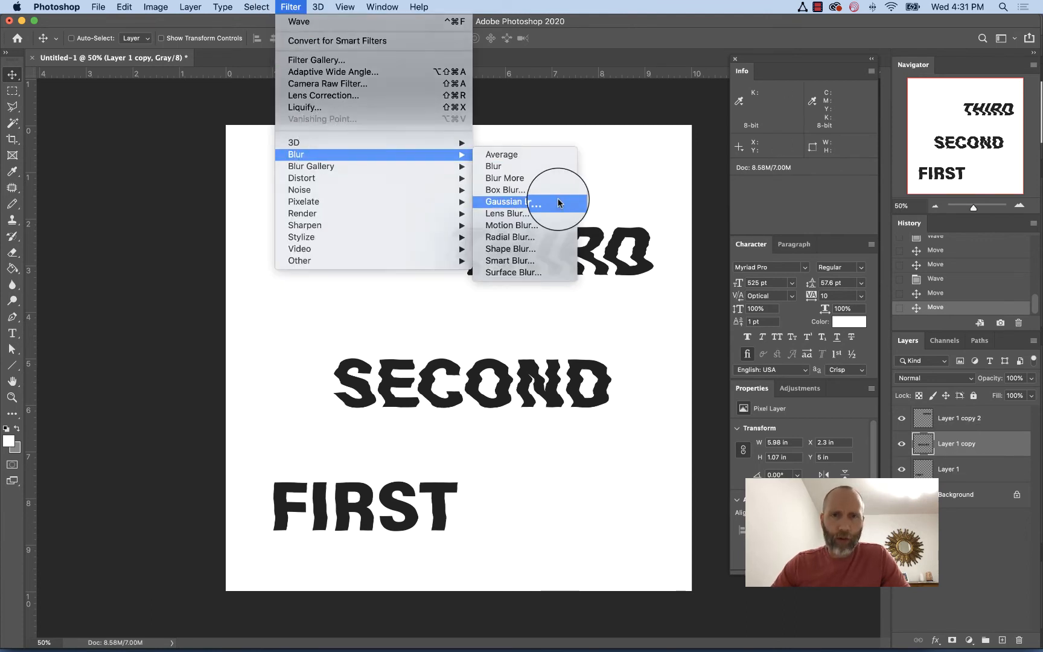
pyautogui.click(558, 203)
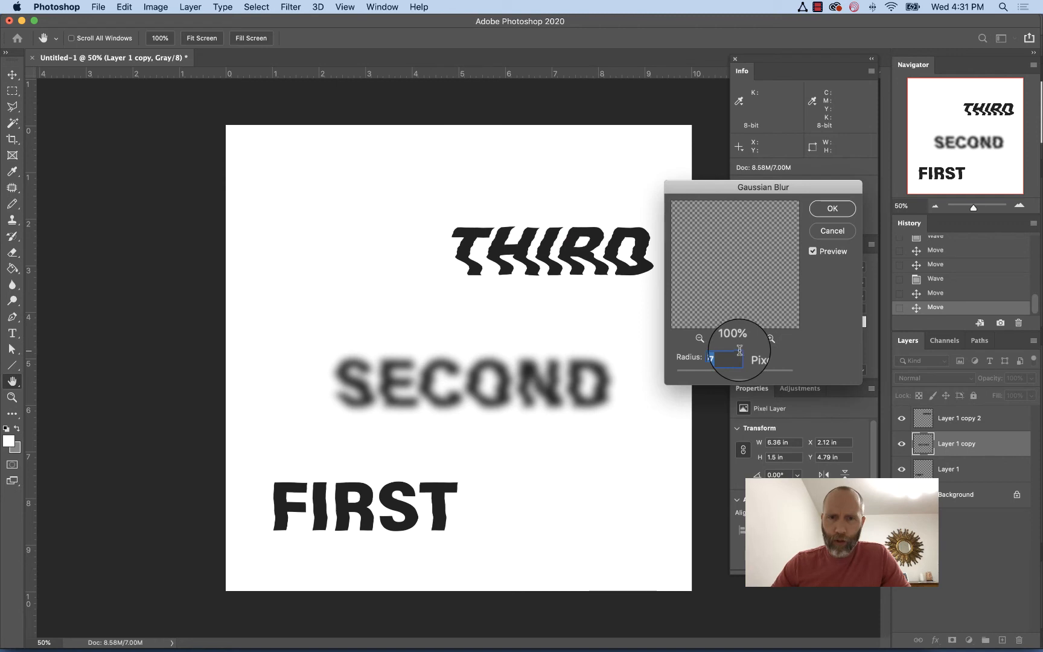
pyautogui.moveTo(729, 371); pyautogui.dragTo(718, 379)
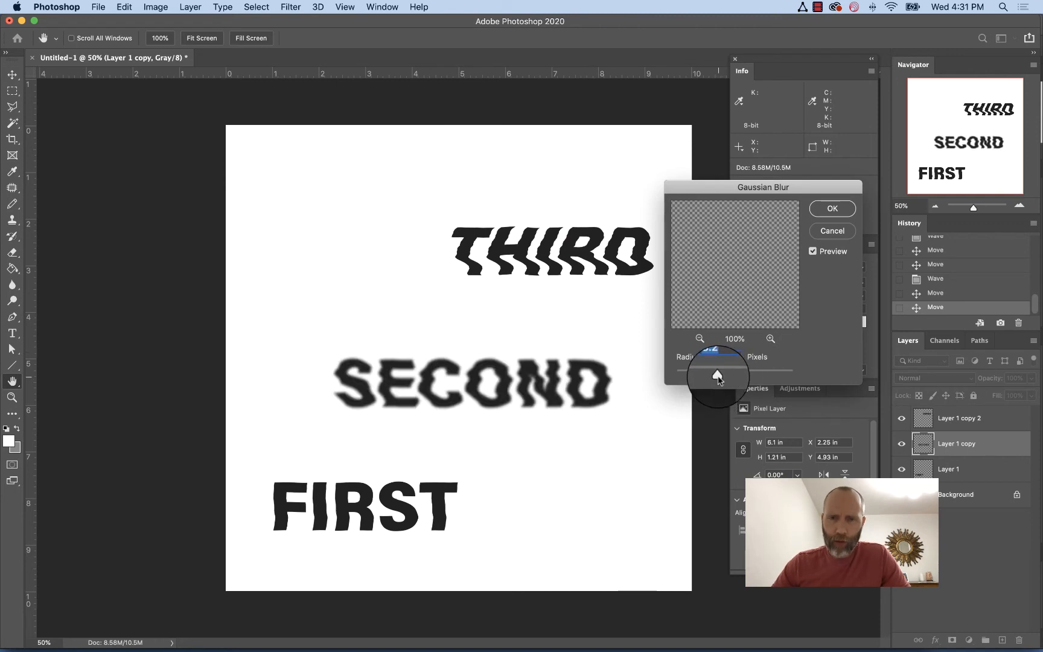
pyautogui.click(833, 208)
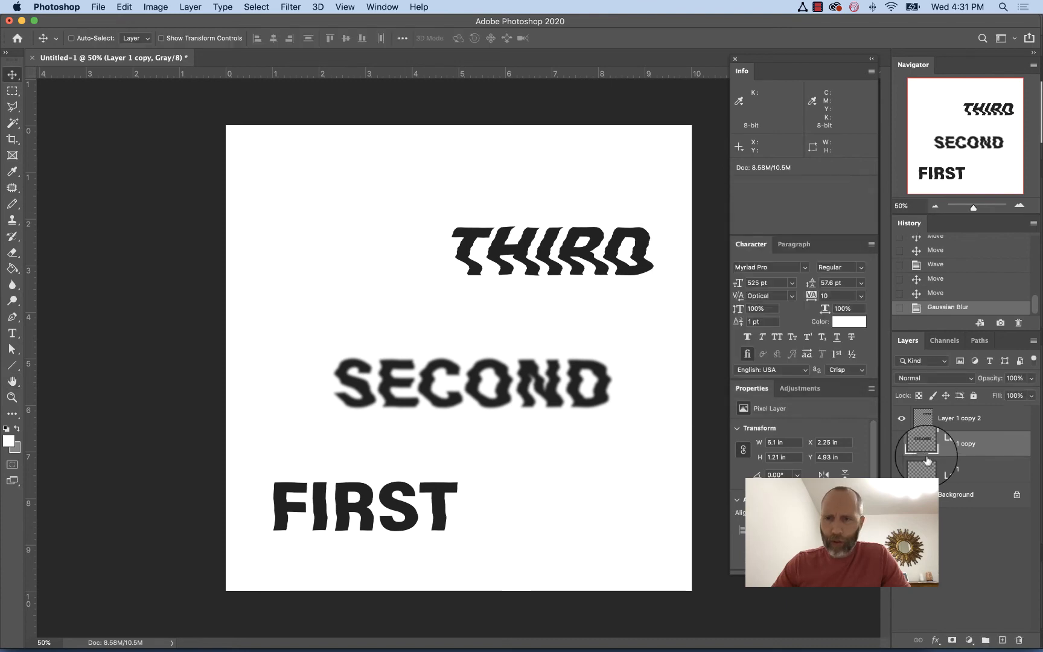
# Apply a Gaussian Blur to the THIRD text layer with a larger radius than on the SECOND text.
pyautogui.click(953, 418)
pyautogui.click(290, 7)
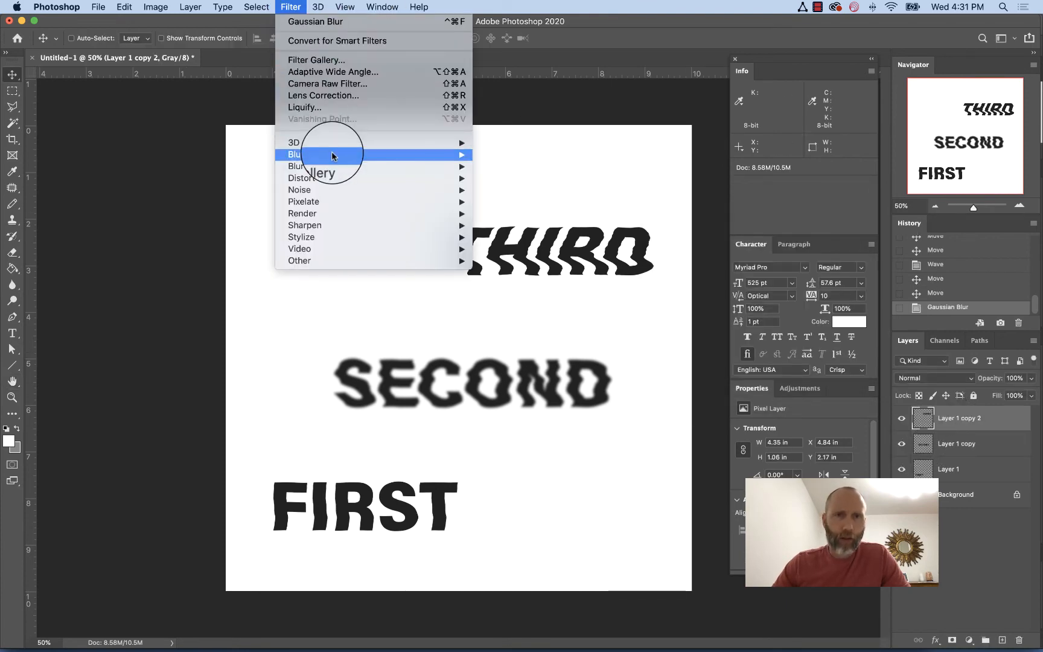
pyautogui.moveTo(331, 155)
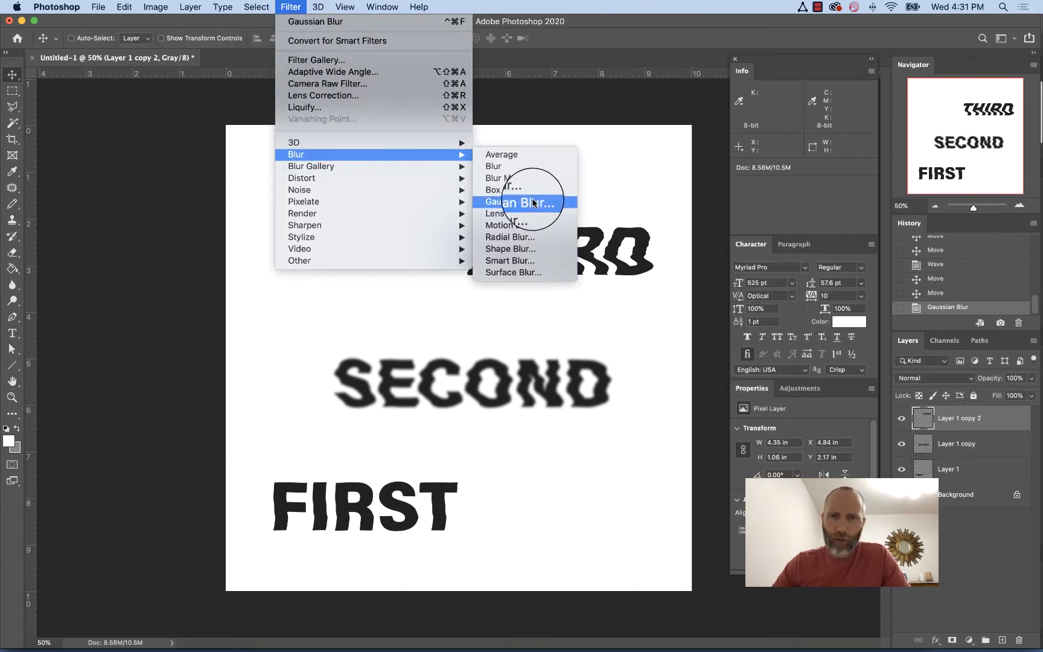
pyautogui.click(534, 203)
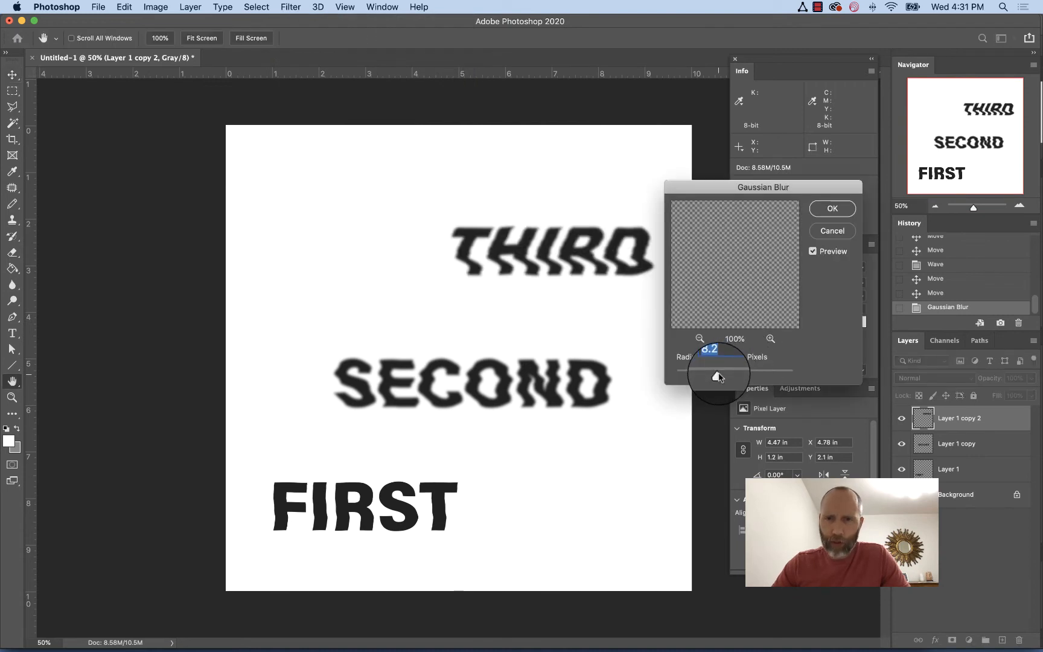
pyautogui.moveTo(718, 377); pyautogui.dragTo(732, 377)
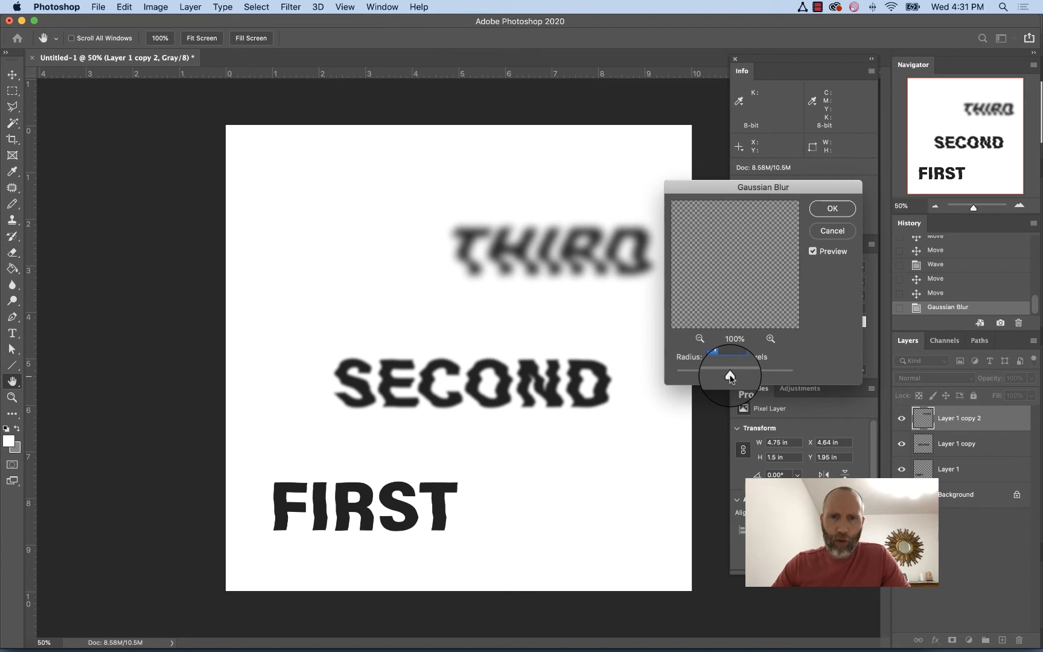
pyautogui.click(836, 210)
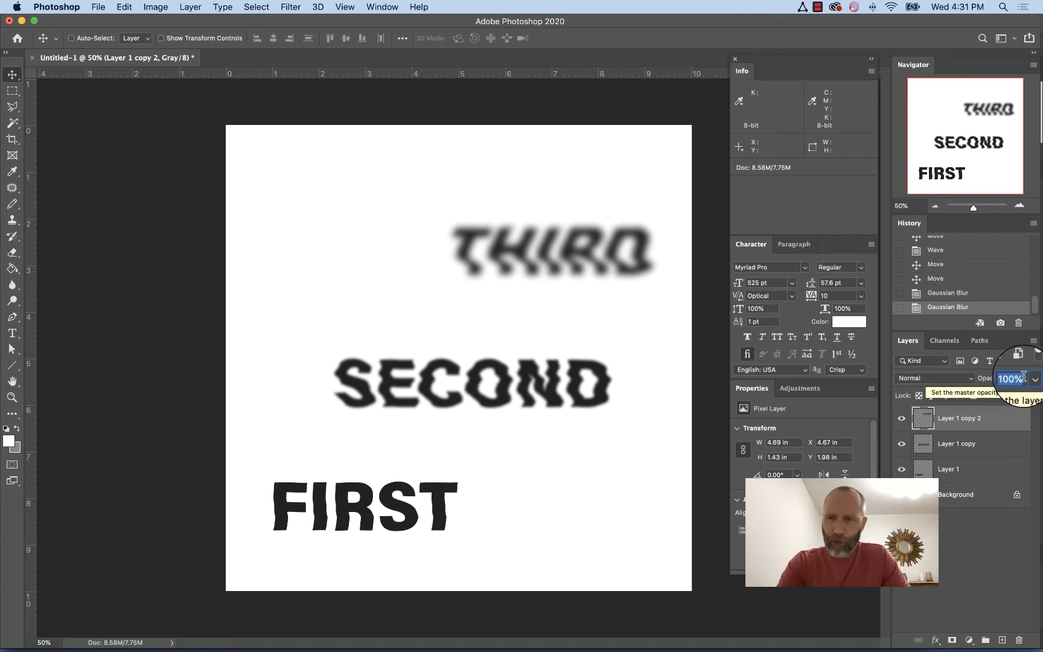
# Set the layer opacity of the THIRD text to 60% and of the SECOND text to 80%.
pyautogui.write('60')
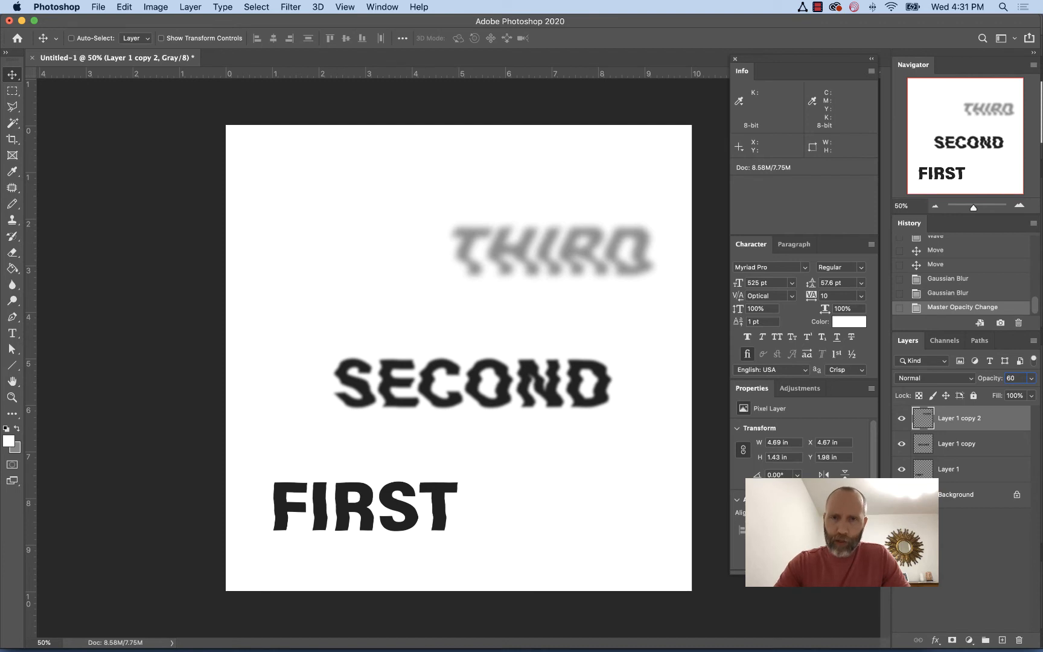
pyautogui.click(972, 444)
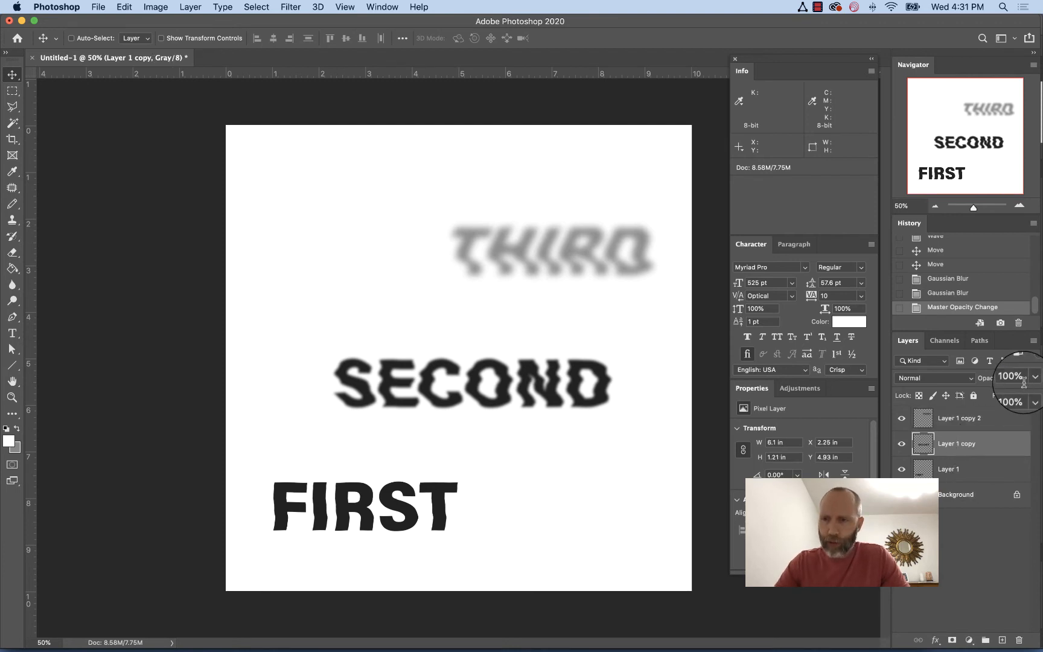
pyautogui.click(1019, 378)
pyautogui.write('80')
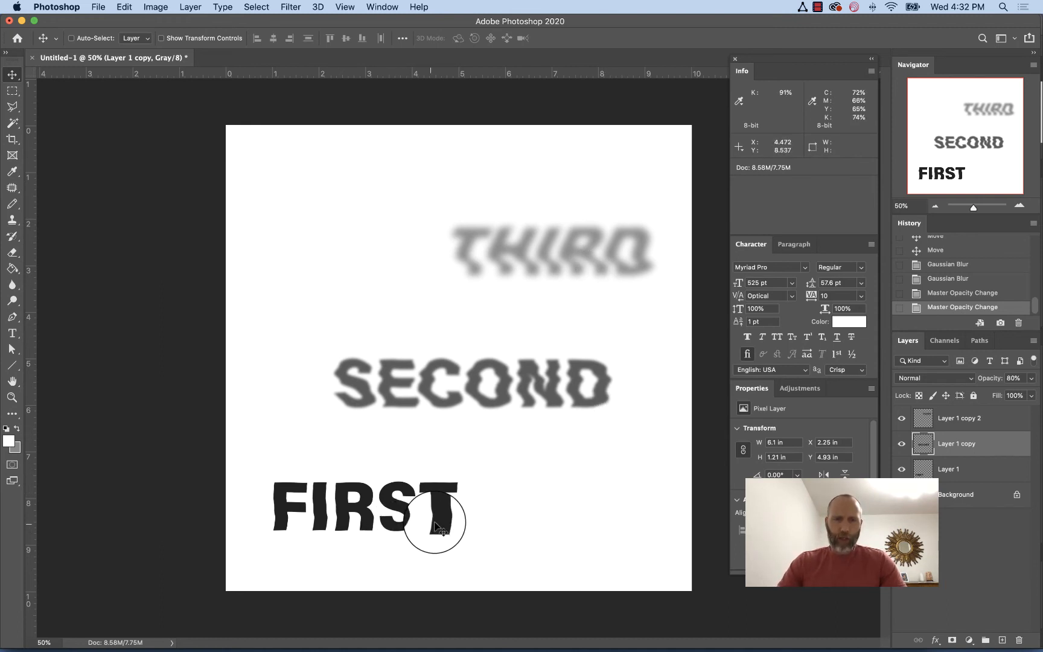
# Move the FIRST text down and left to about X 0.57 in, Y 7.9 in, and slant its top rightward with a Perspective transform.
pyautogui.click(933, 467)
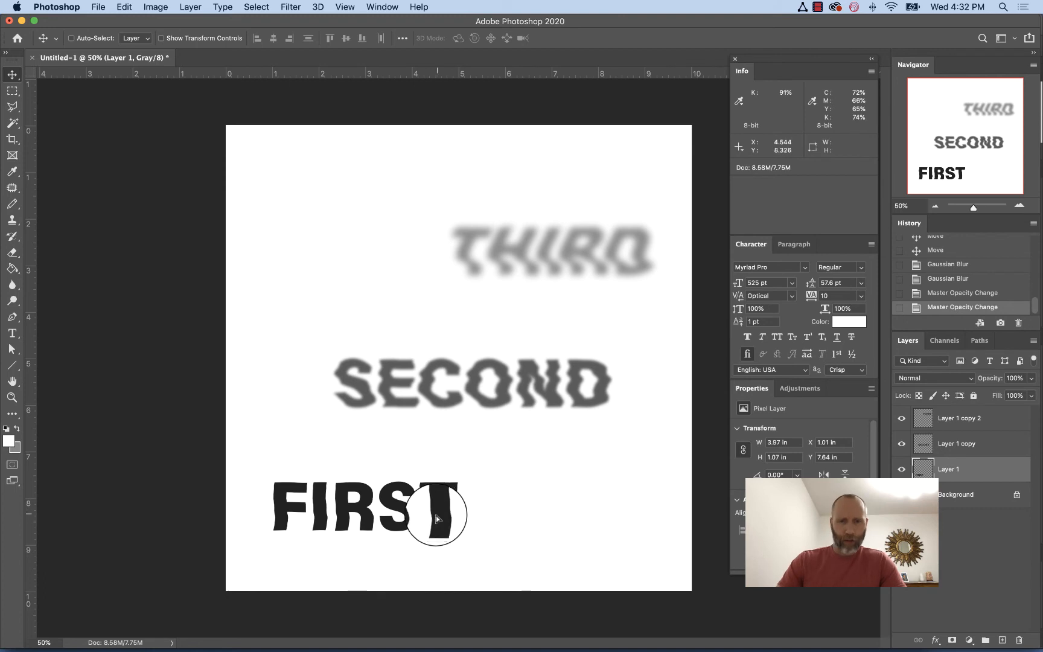
pyautogui.moveTo(443, 508); pyautogui.dragTo(427, 527)
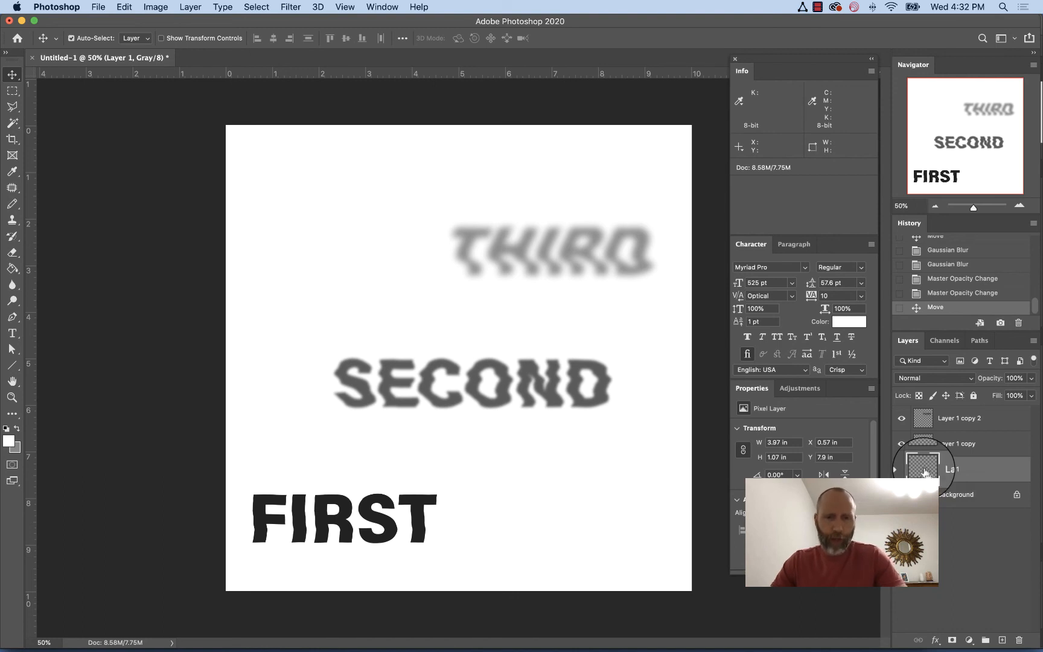
pyautogui.press('super+t')
pyautogui.click(147, 6)
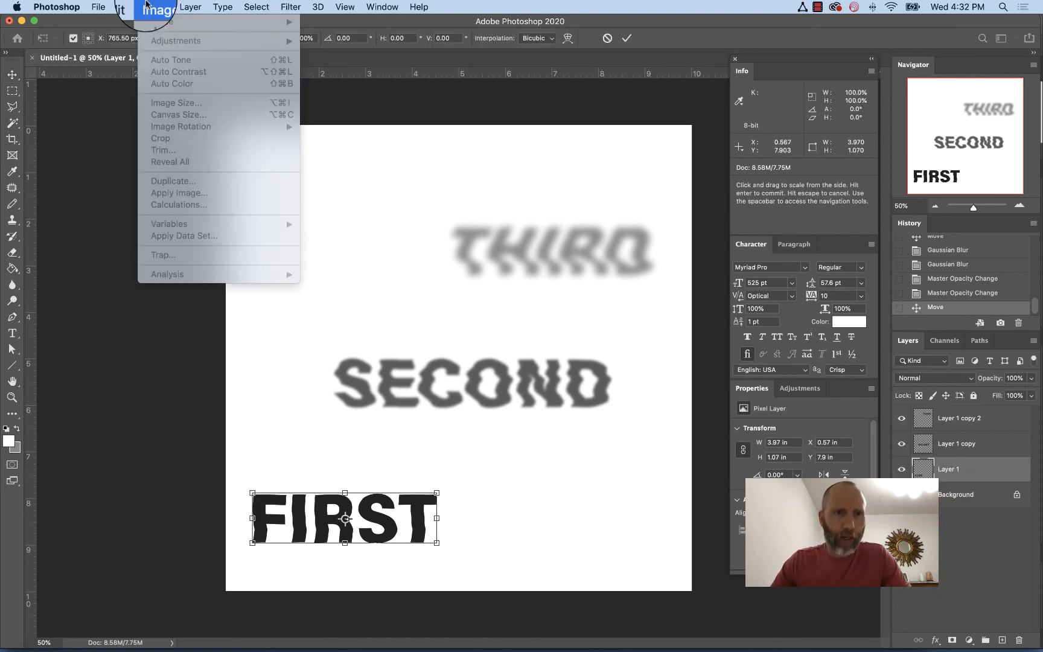
pyautogui.moveTo(124, 6)
pyautogui.moveTo(217, 296)
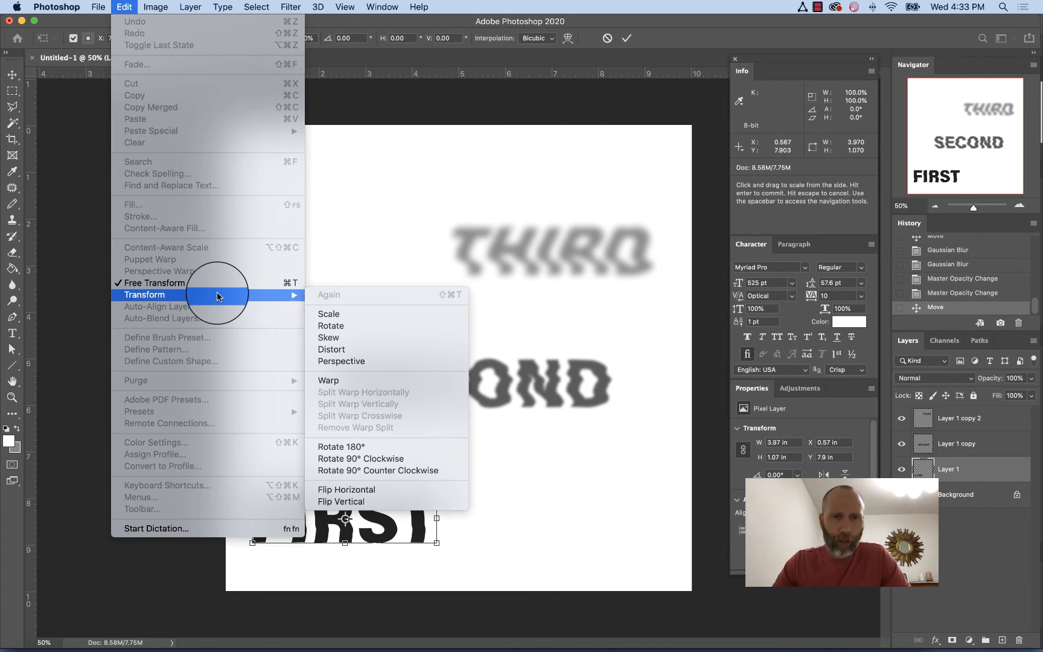
pyautogui.click(364, 360)
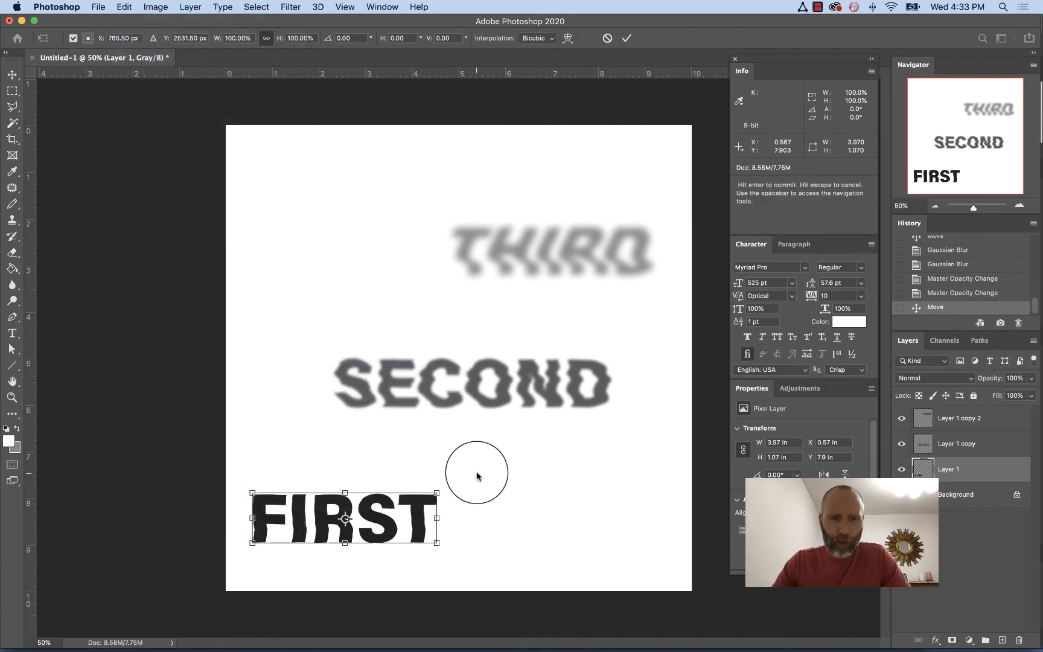
pyautogui.moveTo(345, 493); pyautogui.dragTo(387, 499)
pyautogui.press('Return')
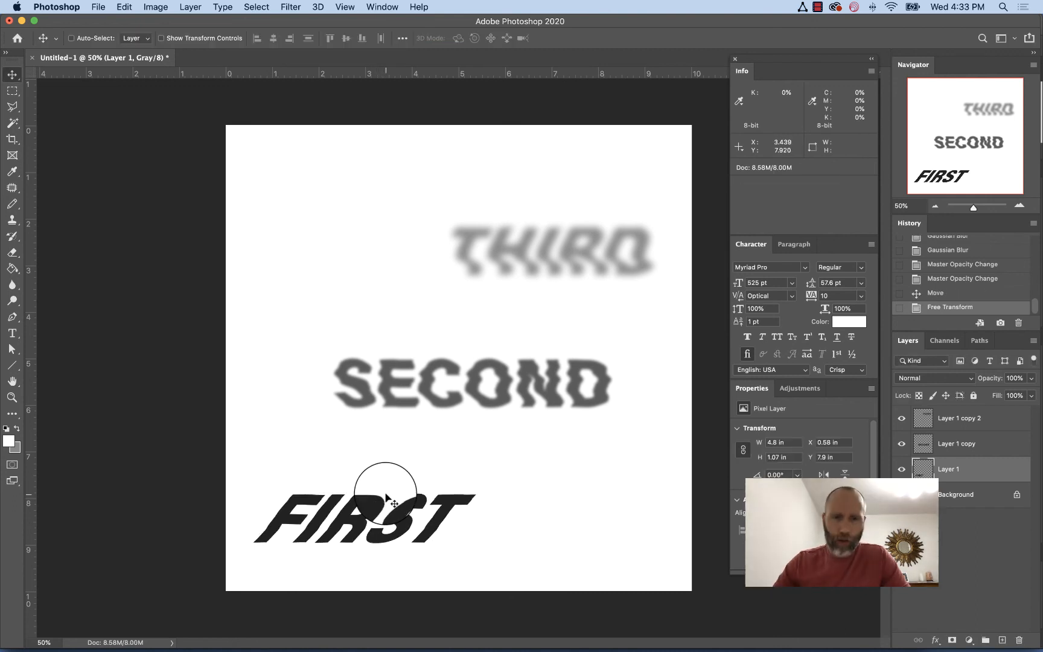
# Slant the top of the SECOND text rightward with a Perspective transform until the text is about 6.6 in wide.
pyautogui.click(966, 453)
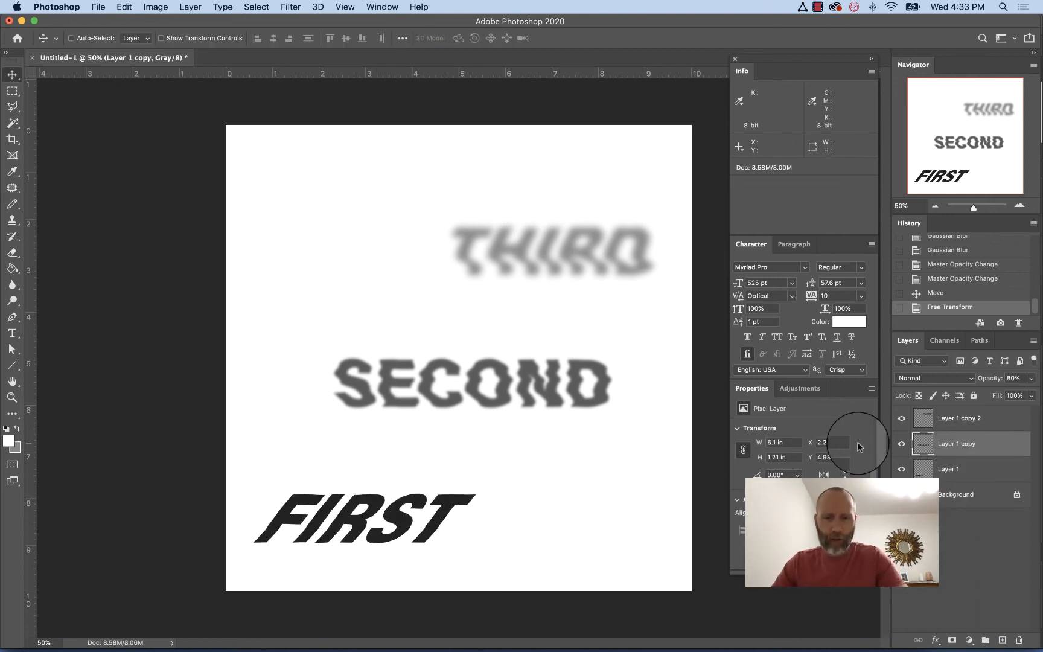
pyautogui.hotkey('ctrl', 't')
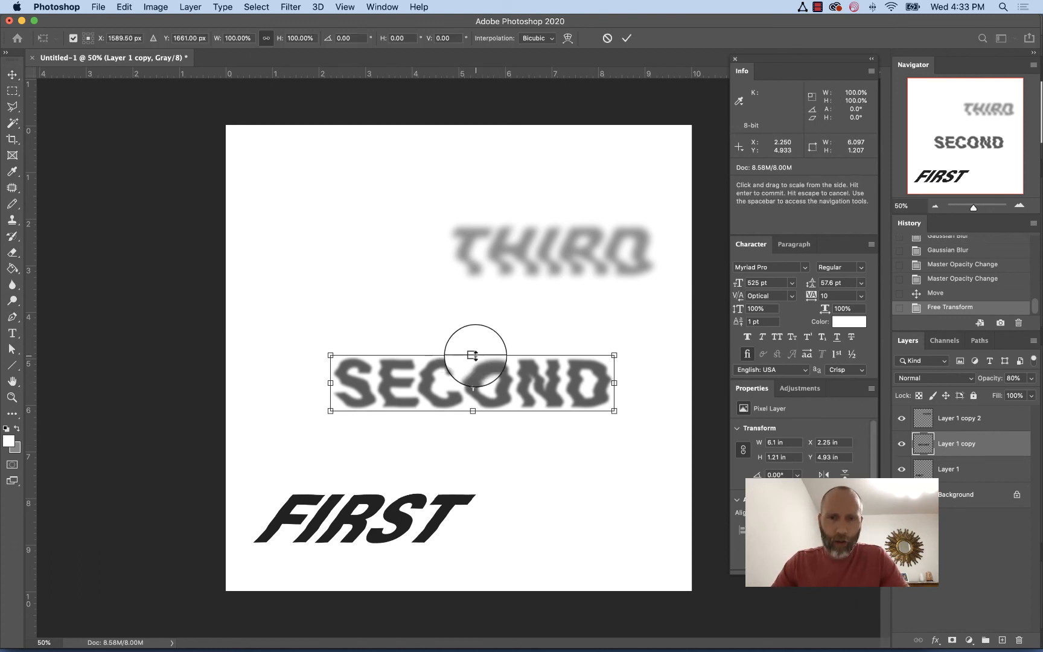
pyautogui.click(156, 7)
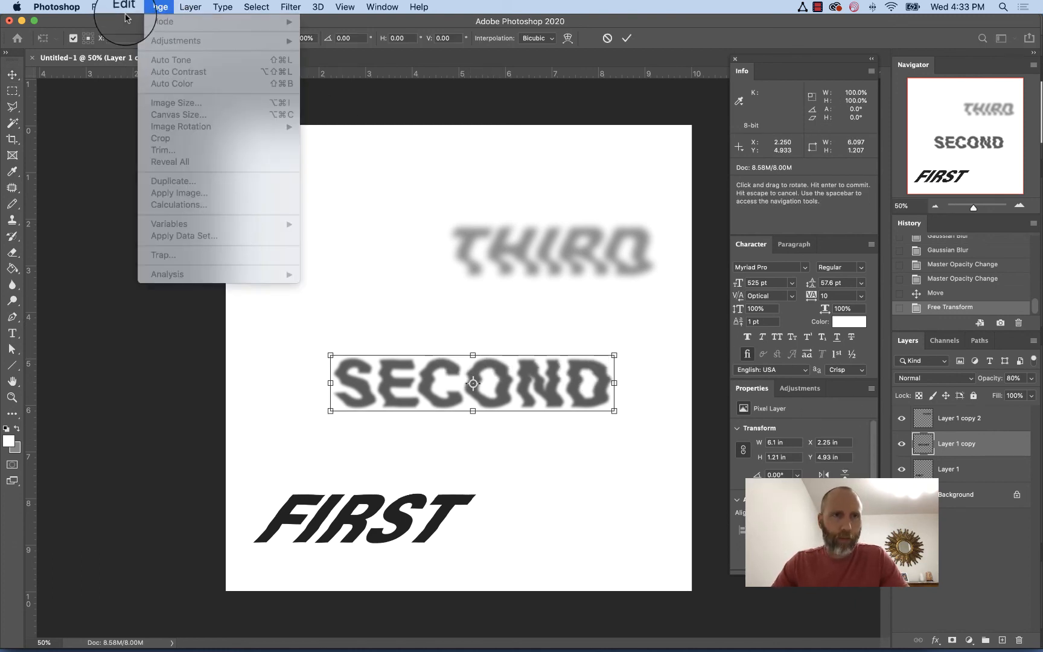
pyautogui.moveTo(125, 7)
pyautogui.moveTo(163, 294)
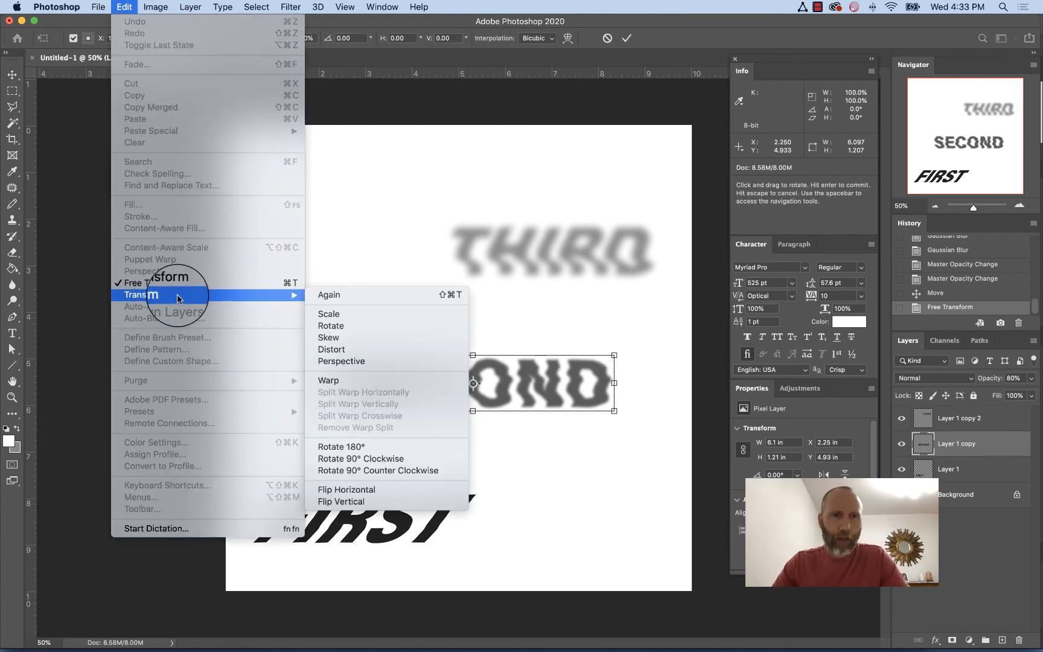
pyautogui.click(385, 363)
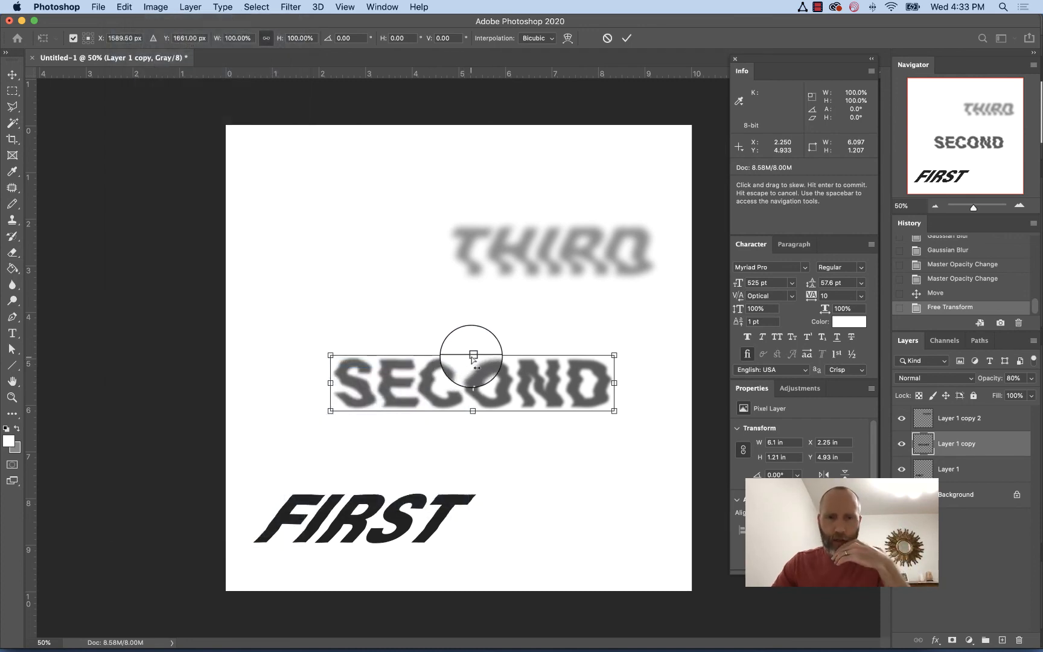
pyautogui.moveTo(473, 355); pyautogui.dragTo(526, 362)
pyautogui.press('Return')
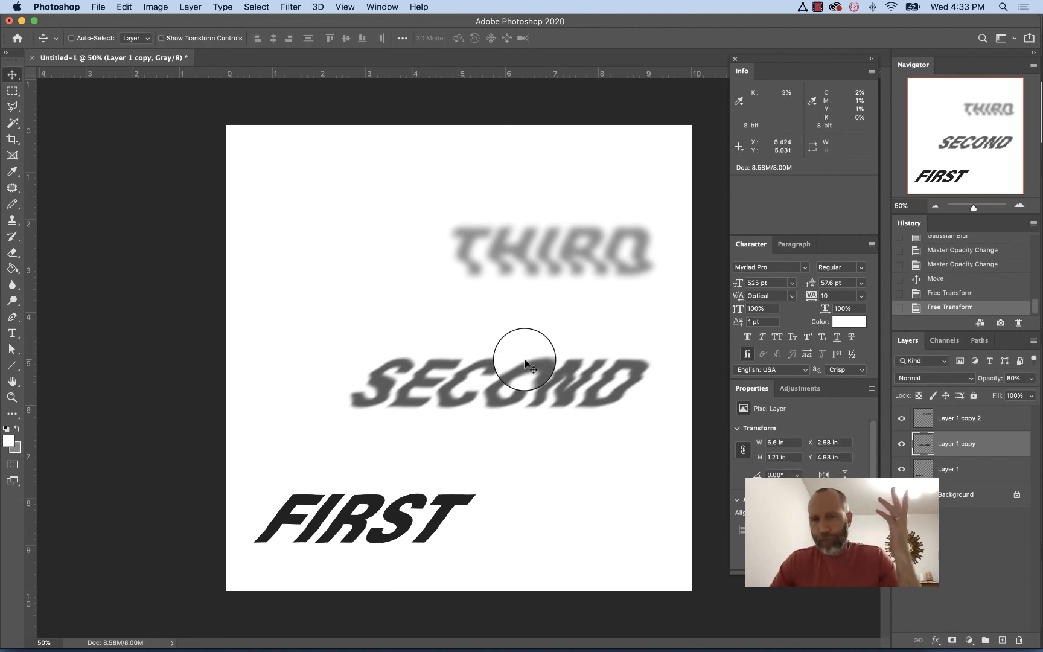
# Skew the THIRD text horizontally by about -44.5° and move it left to about X 3.23 in, Y 1.98 in.
pyautogui.click(936, 417)
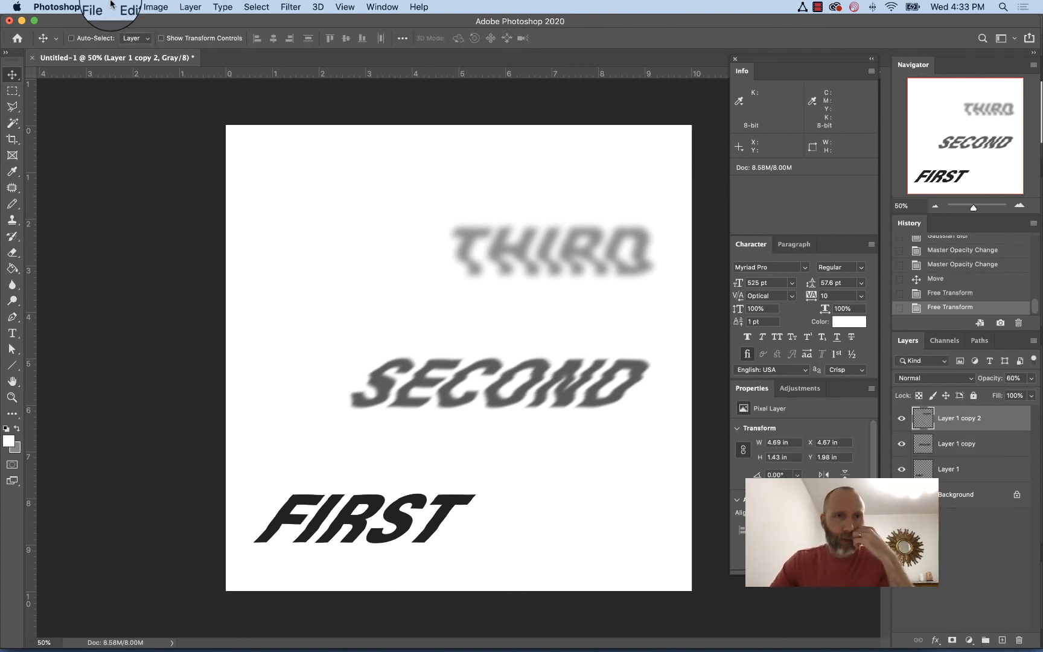
pyautogui.click(156, 7)
pyautogui.moveTo(193, 295)
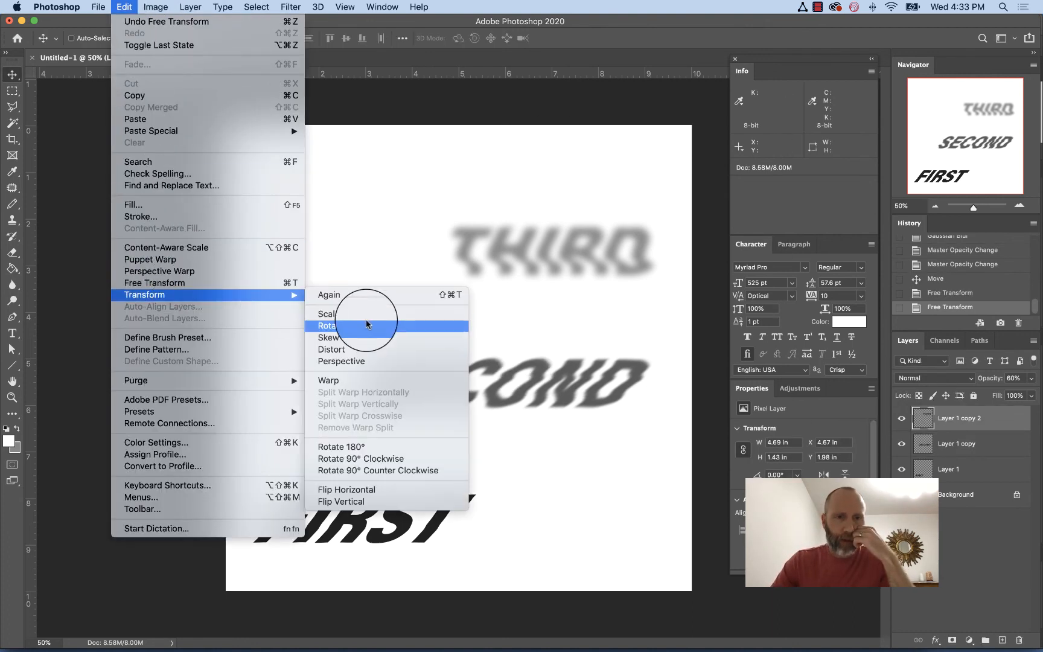
pyautogui.click(374, 337)
pyautogui.moveTo(553, 217); pyautogui.dragTo(618, 218)
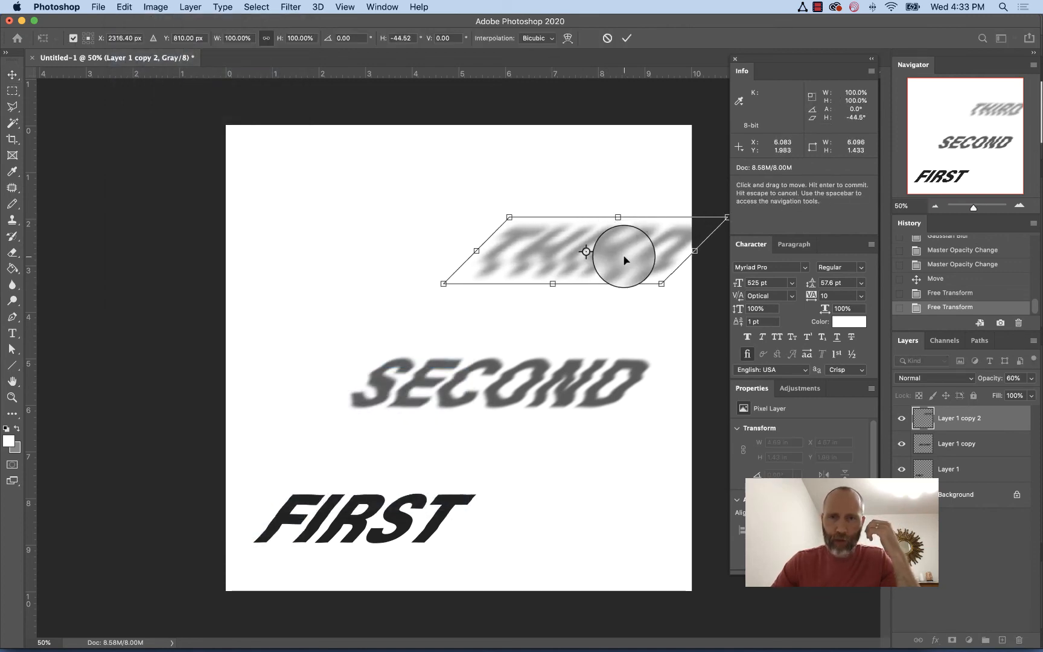
pyautogui.press('Return')
pyautogui.moveTo(624, 259); pyautogui.dragTo(535, 258)
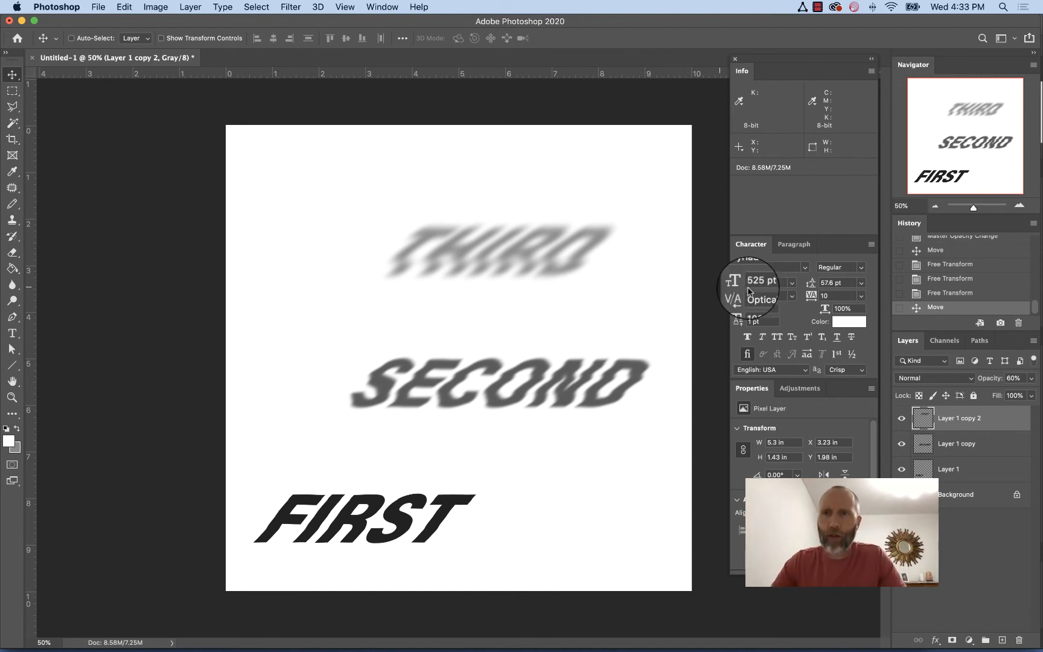
pyautogui.click(818, 7)
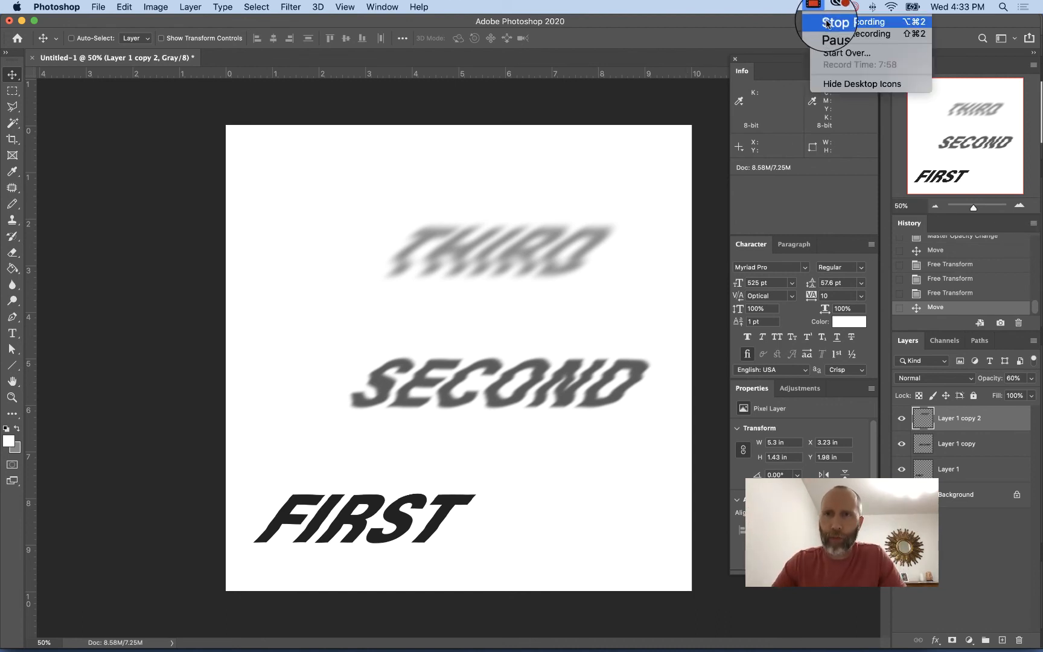